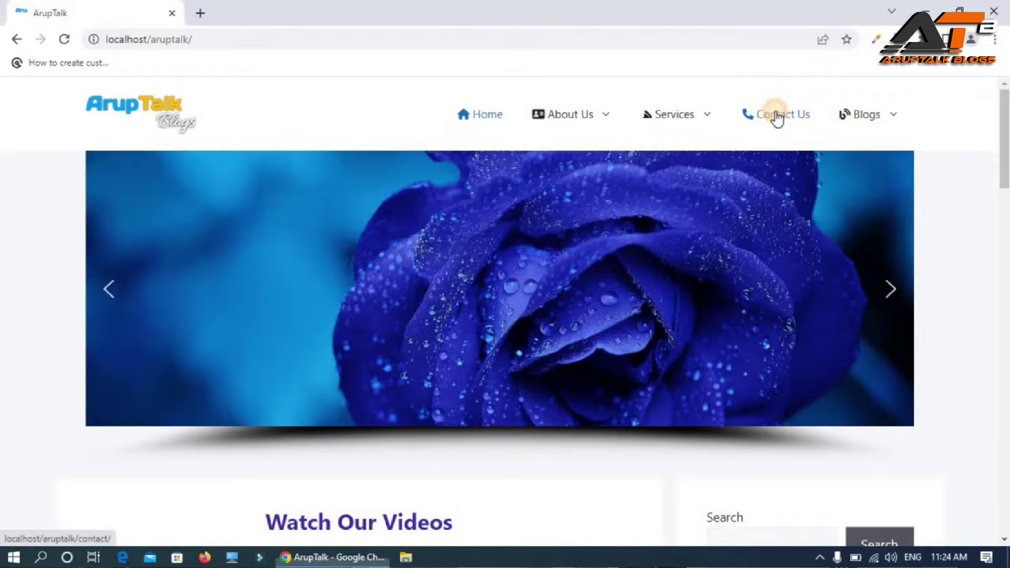
# Step: Open the Contact Us page from the ArupTalk site's navigation
pyautogui.click(776, 116)
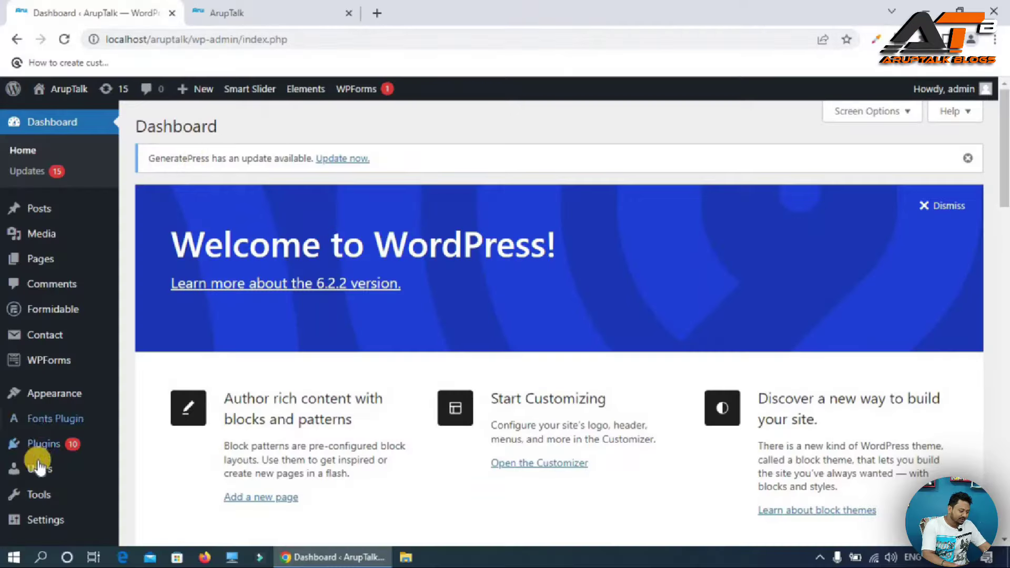
# Step: Search for a new plugin with "popup maker", and install and activate "Popup Maker – Popup for opt-ins, lead gen, & more"
pyautogui.moveTo(44, 444)
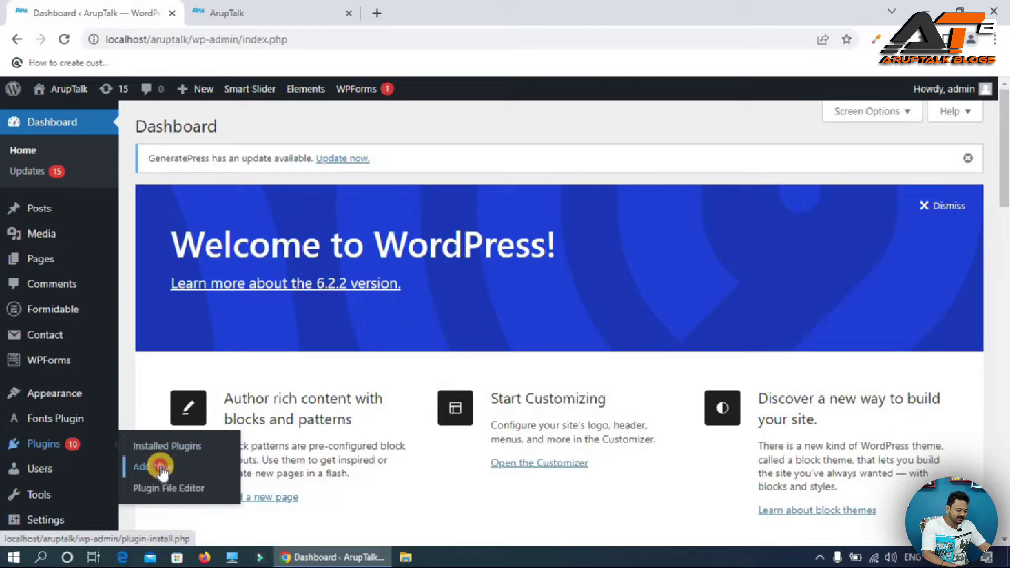
pyautogui.click(161, 467)
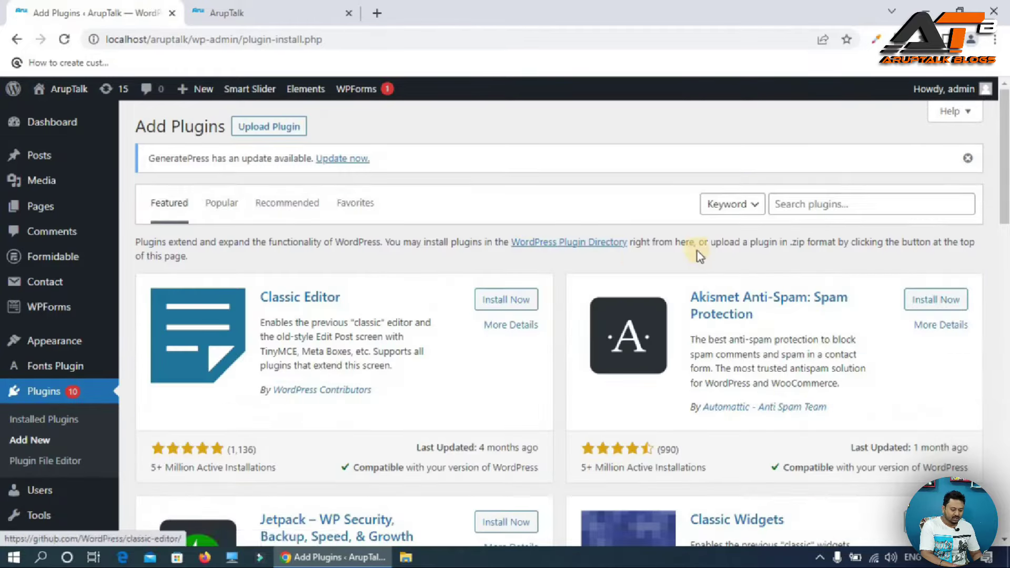
pyautogui.click(791, 203)
pyautogui.write('p')
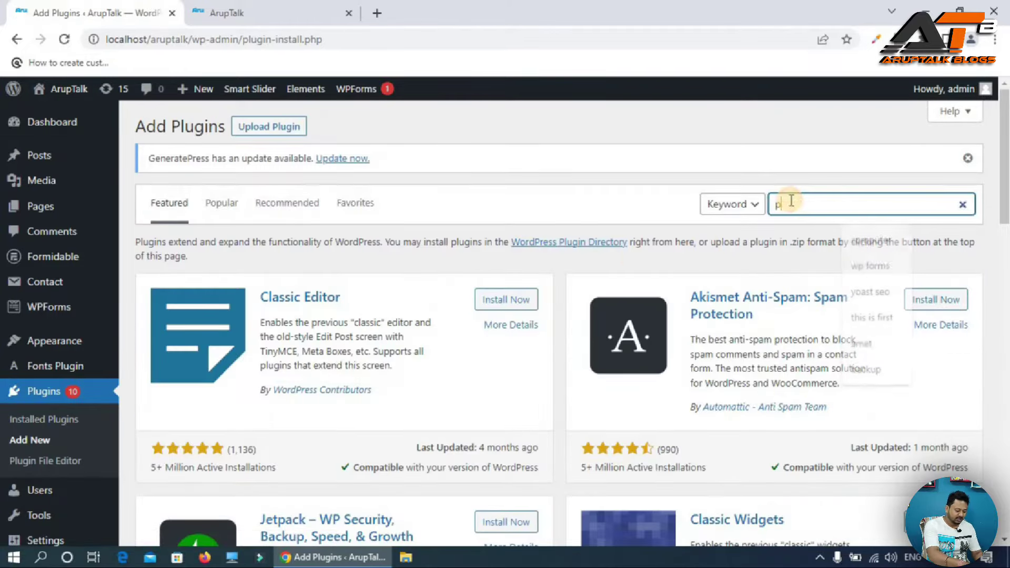
pyautogui.write('opup maker')
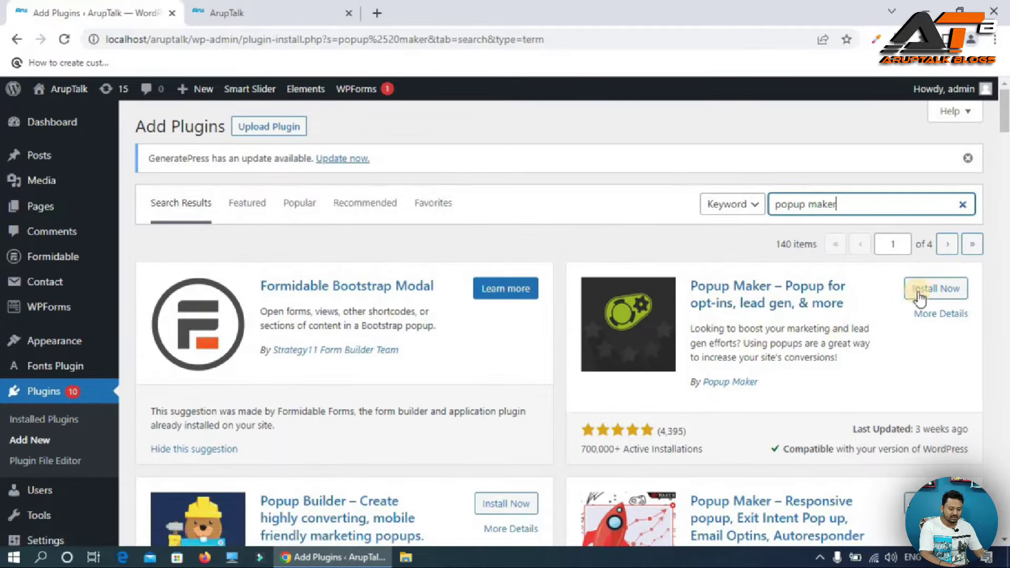
pyautogui.click(952, 292)
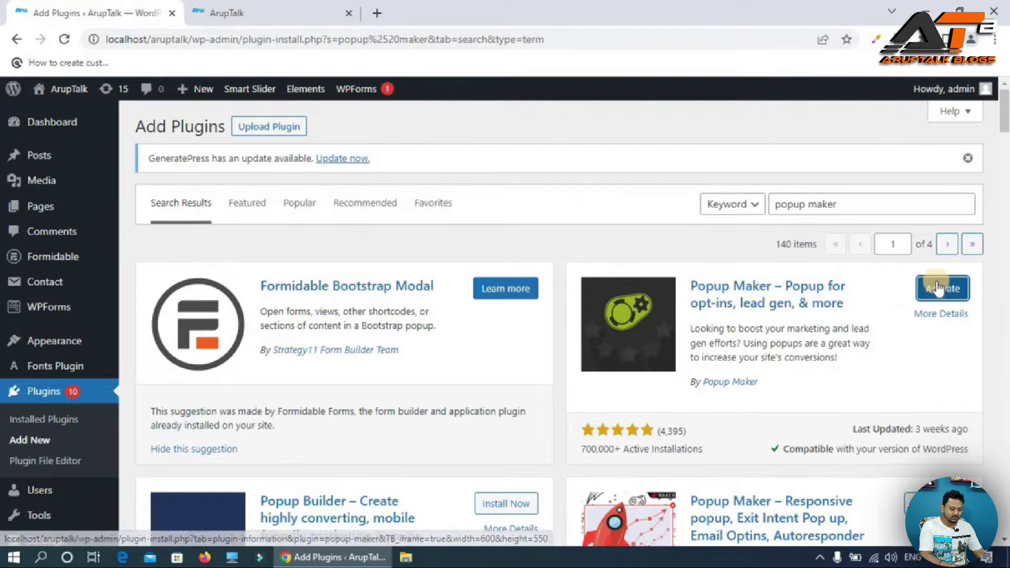
pyautogui.click(942, 288)
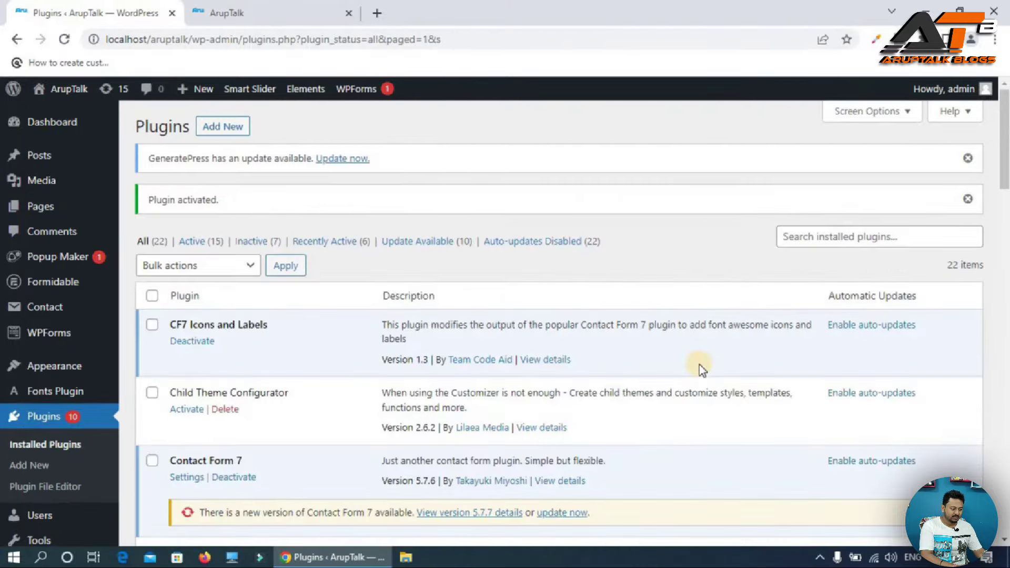
# Step: Create a new popup in Popup Maker and name it "Contact us popup"
pyautogui.moveTo(70, 263)
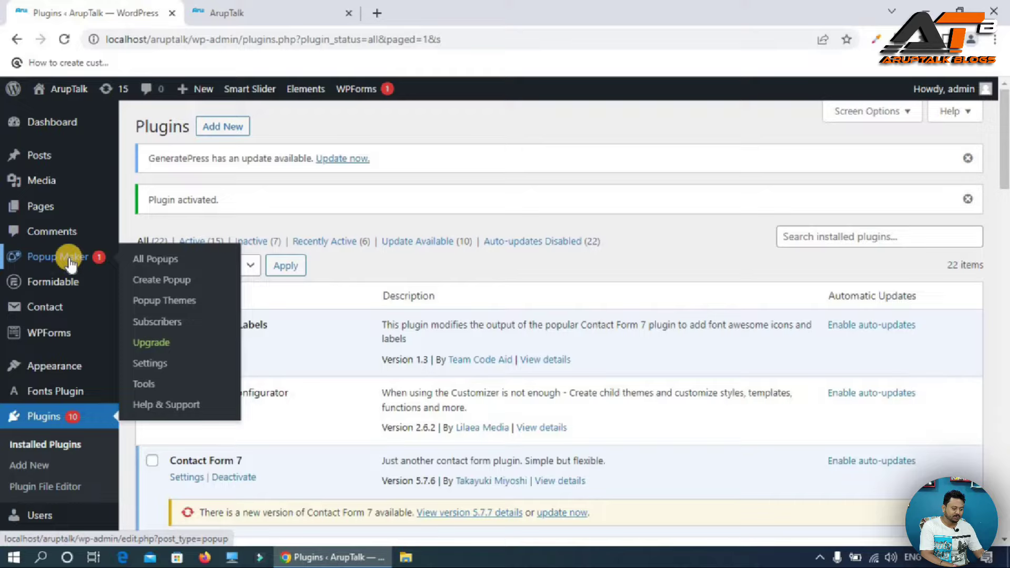
pyautogui.click(171, 281)
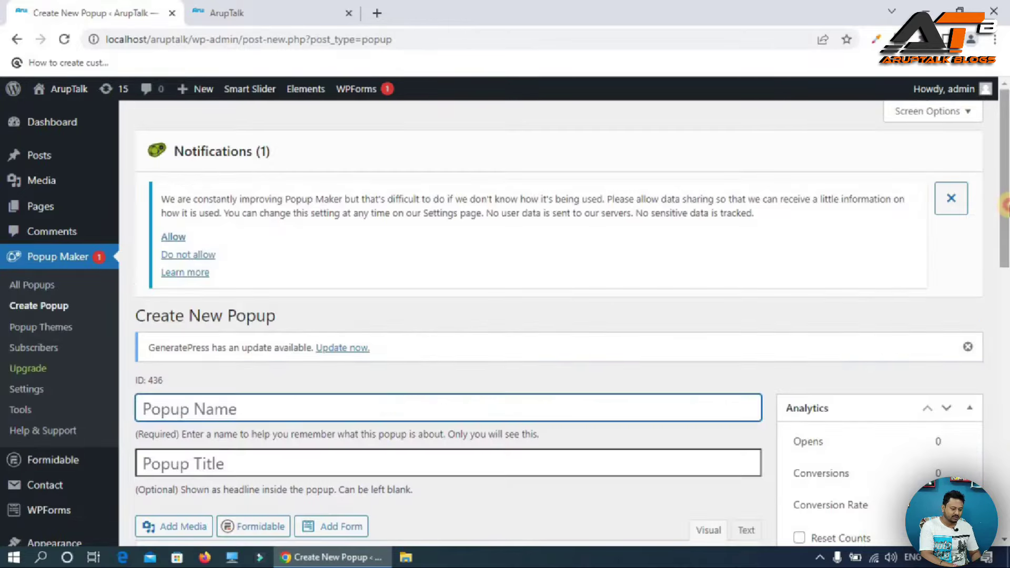
pyautogui.scroll(-3, 1005, 234)
pyautogui.write('Contact')
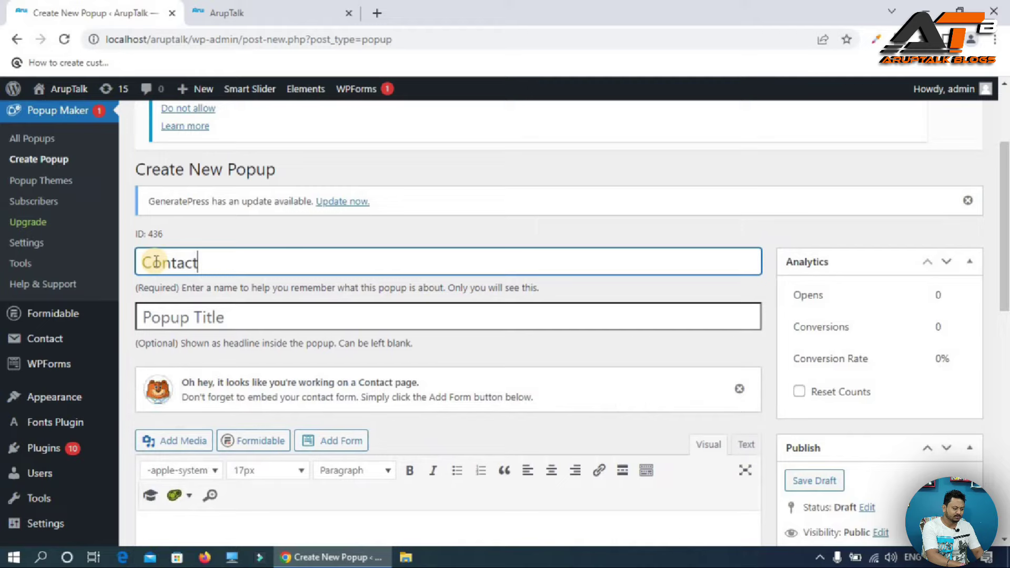
pyautogui.write(' us popup')
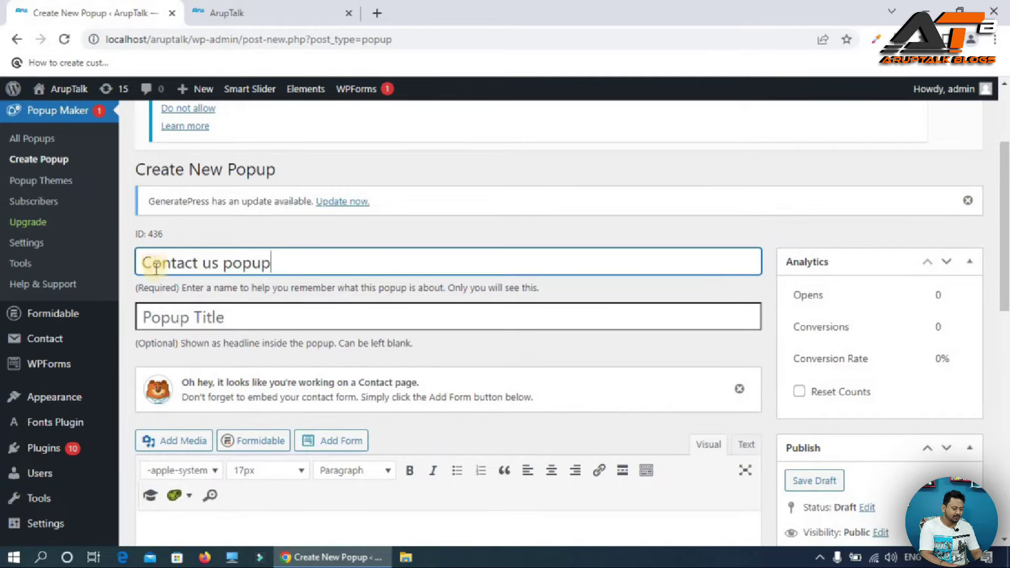
# Step: Set the popup's title to "Contact Us"
pyautogui.click(160, 316)
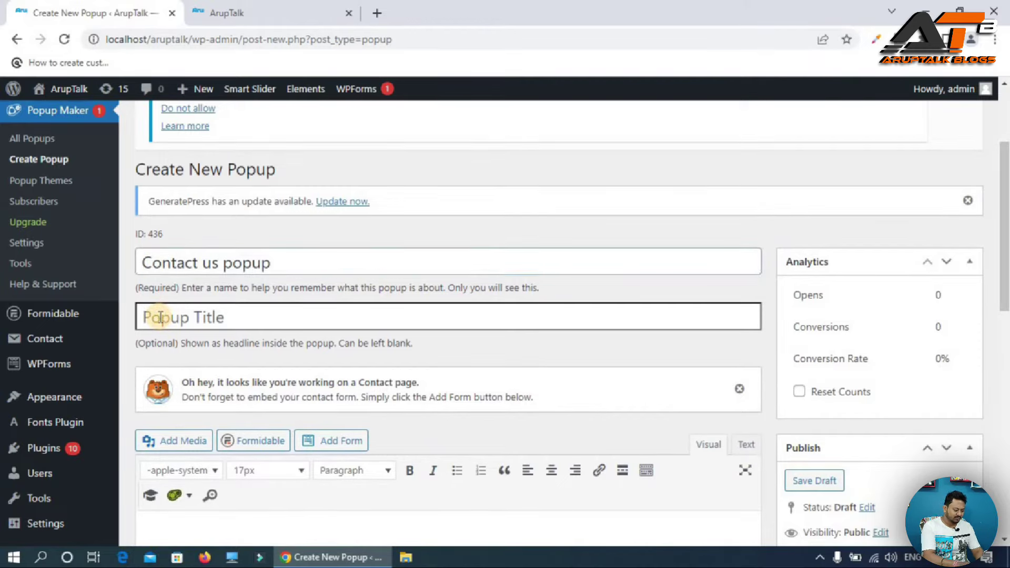
pyautogui.write('Contact')
pyautogui.press('BackSpace')
pyautogui.press('BackSpace')
pyautogui.write('tact Us')
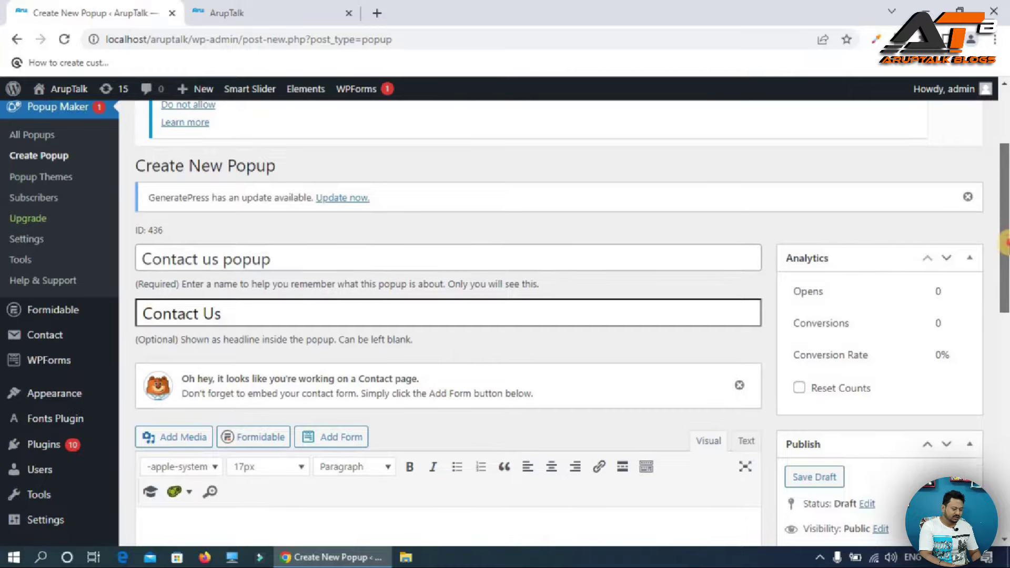
# Step: Open Formidable in a new browser tab and copy the Contact Us form's WordPress shortcode from its manual embed options
pyautogui.scroll(-4, 168, 321)
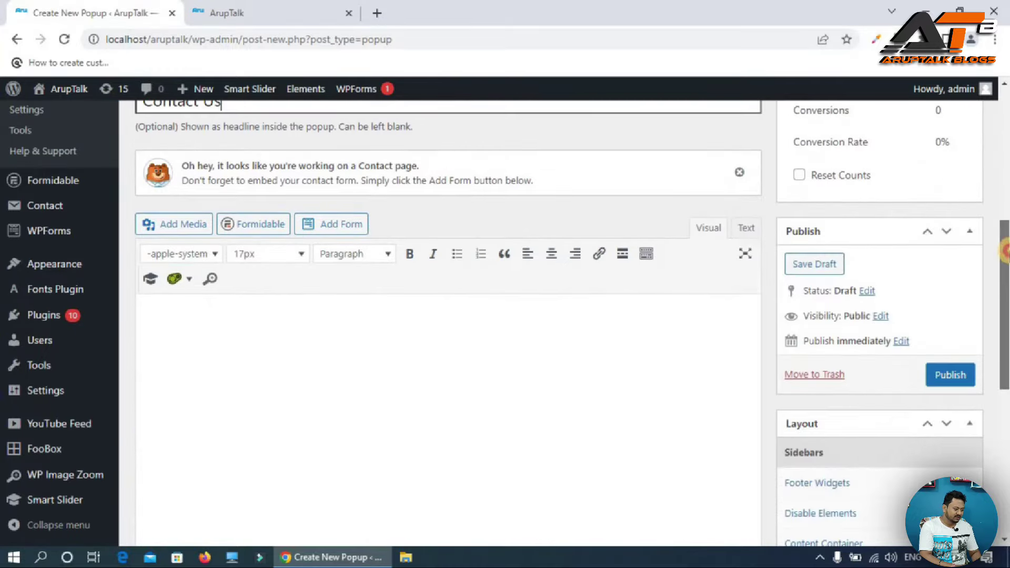
pyautogui.click(182, 317)
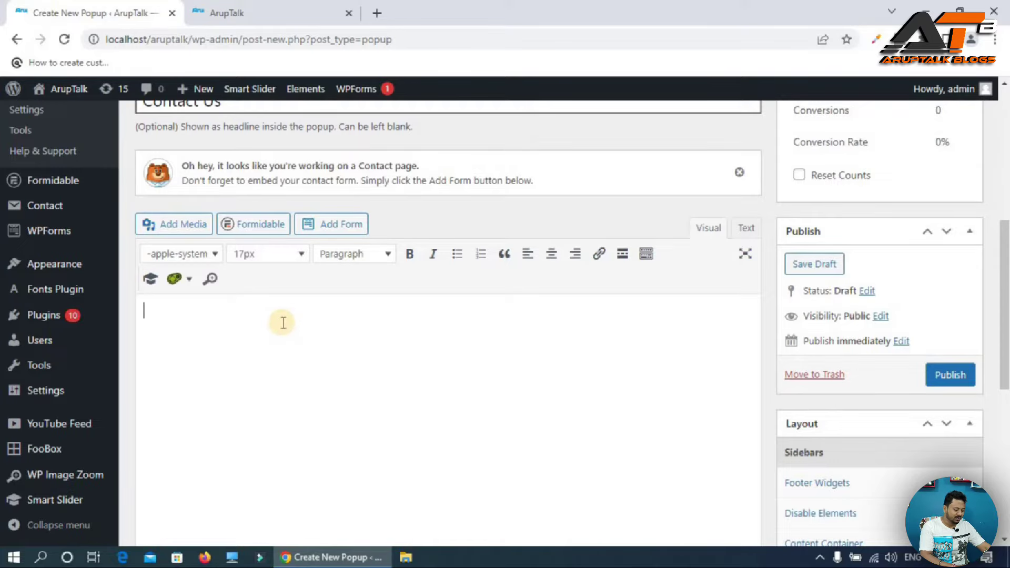
pyautogui.rightClick(47, 179)
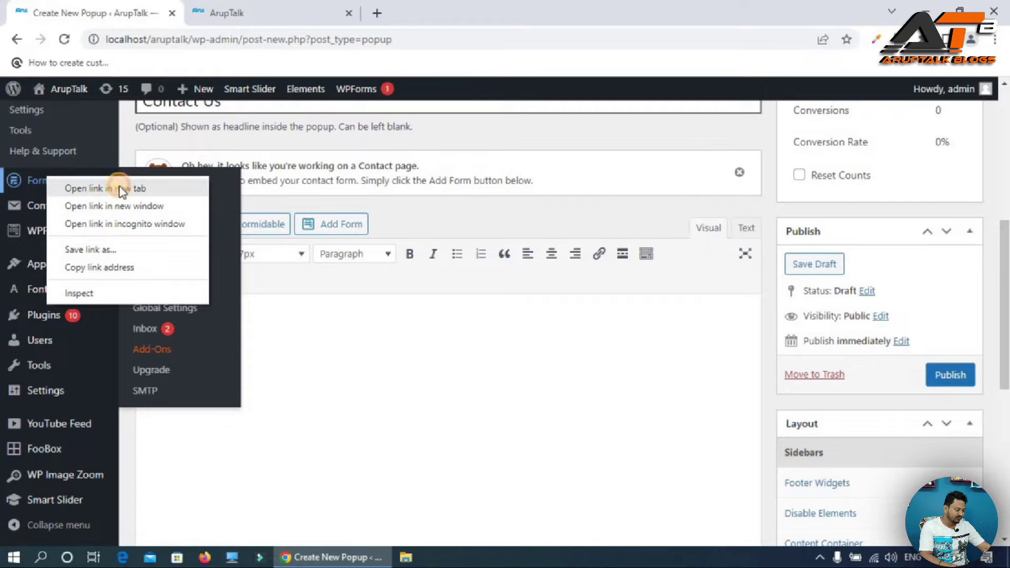
pyautogui.click(122, 189)
pyautogui.hotkey('ctrl', 'Tab')
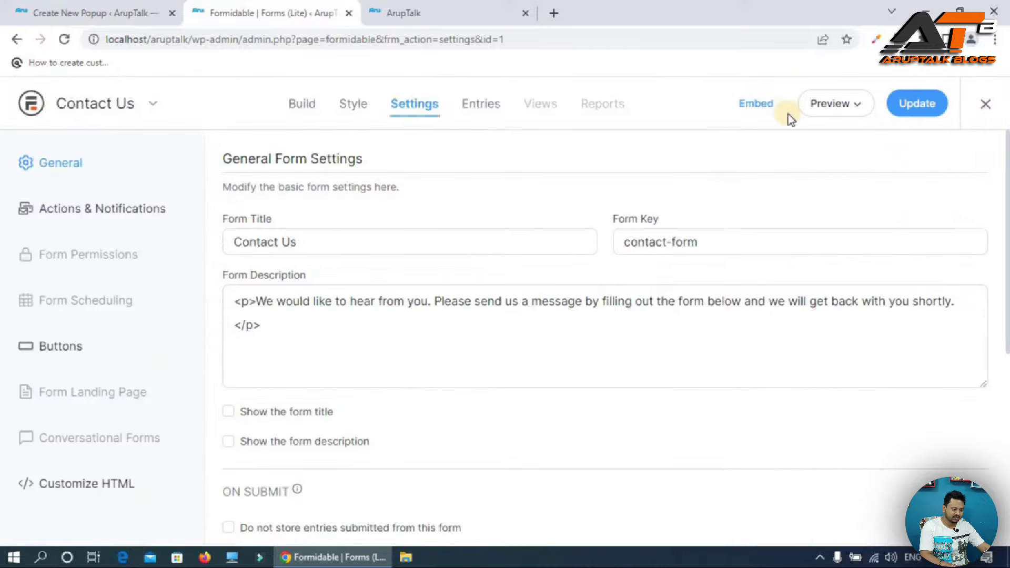
pyautogui.click(748, 103)
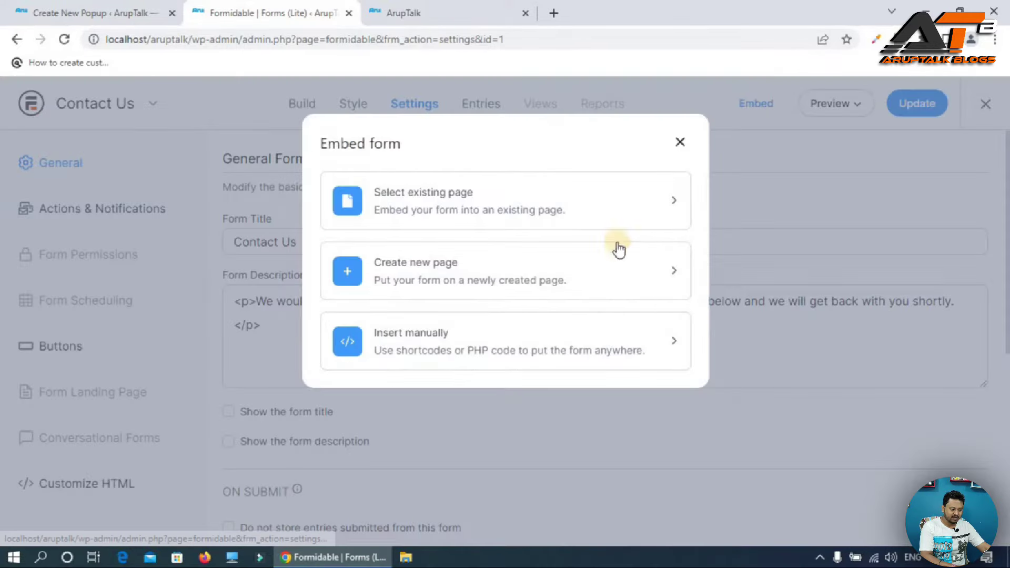
pyautogui.click(424, 360)
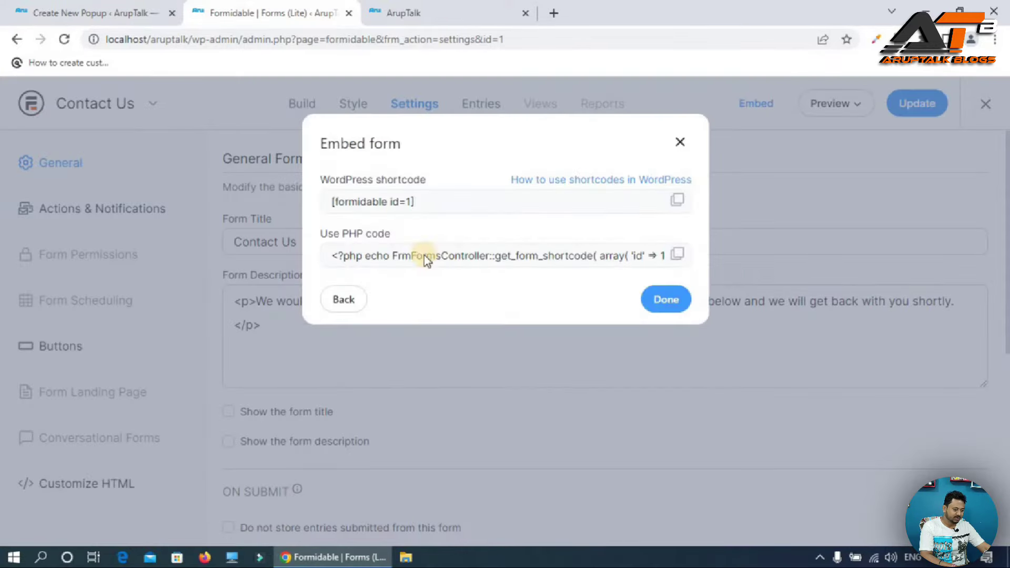
pyautogui.click(678, 202)
# Step: Paste the shortcode [formidable id=1] into the content of the new popup
pyautogui.click(90, 12)
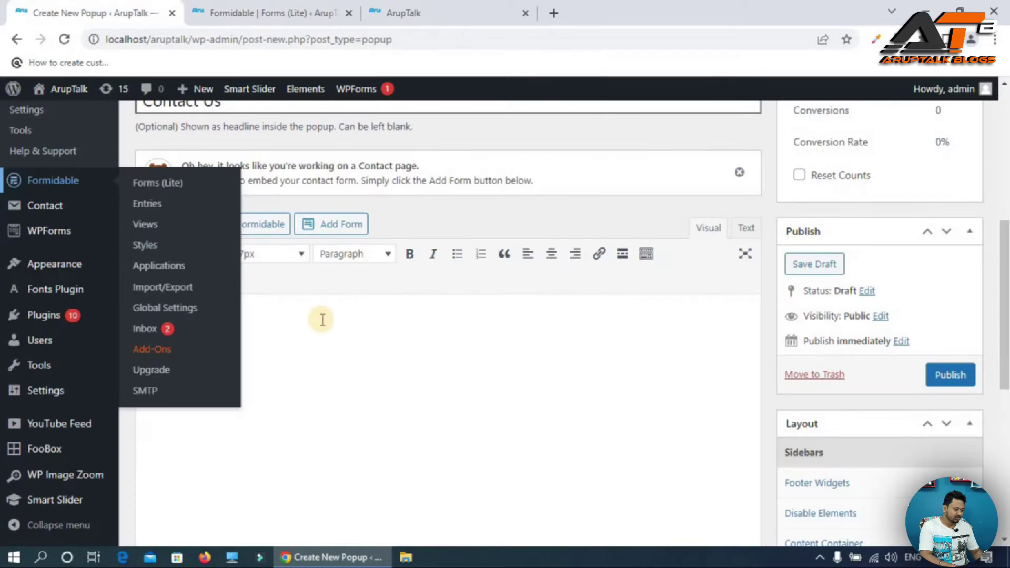
pyautogui.click(357, 345)
pyautogui.hotkey('ctrl', 'v')
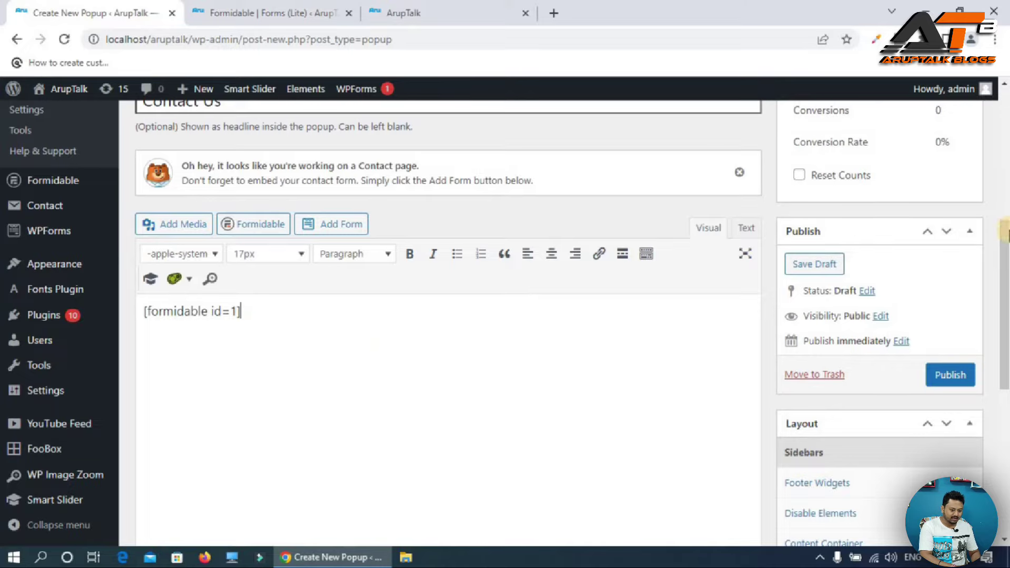
# Step: Apply the Center Popup display preset in the popup's settings
pyautogui.moveTo(1004, 232); pyautogui.dragTo(1006, 393)
pyautogui.click(168, 335)
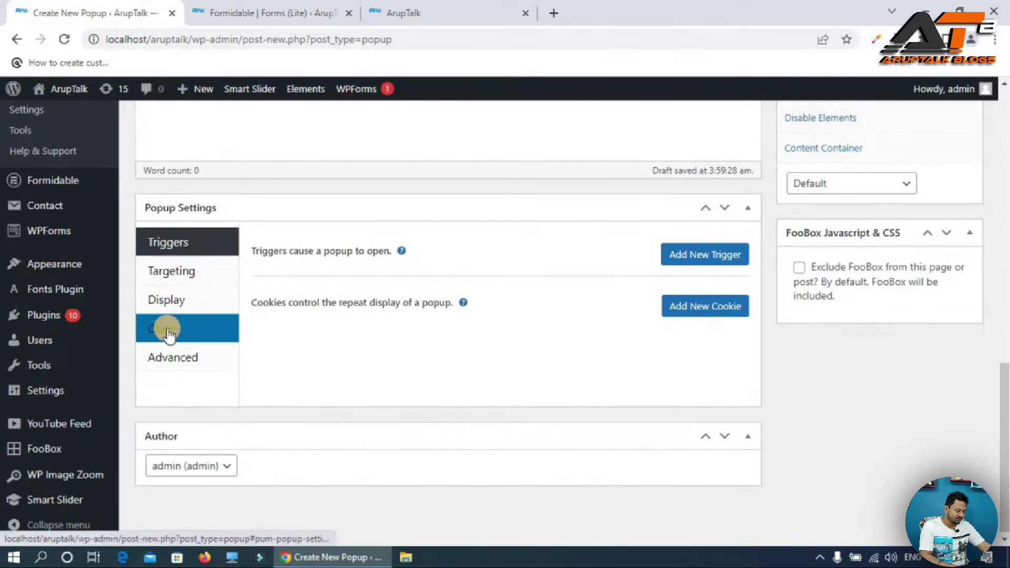
pyautogui.click(167, 298)
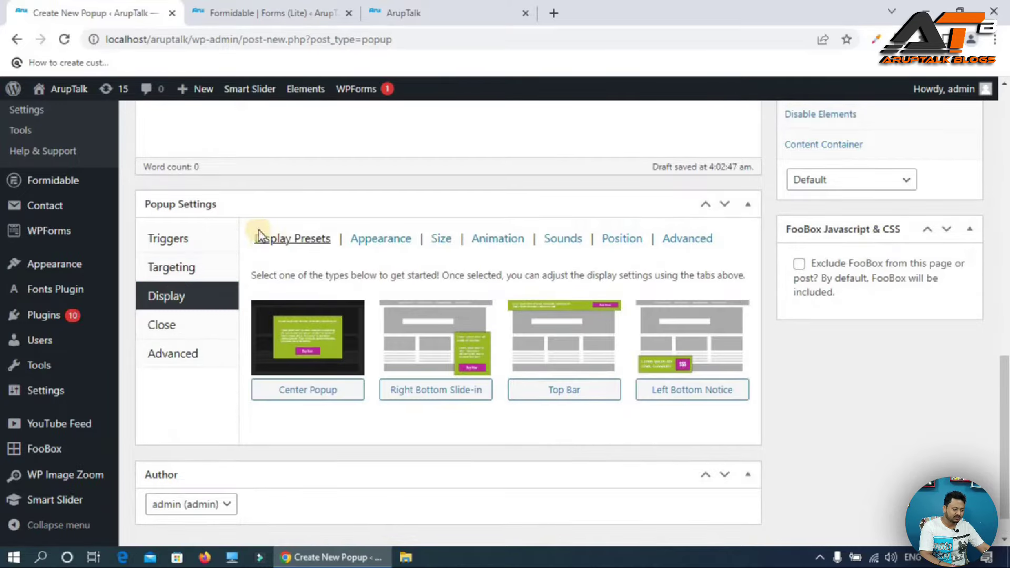
pyautogui.click(281, 240)
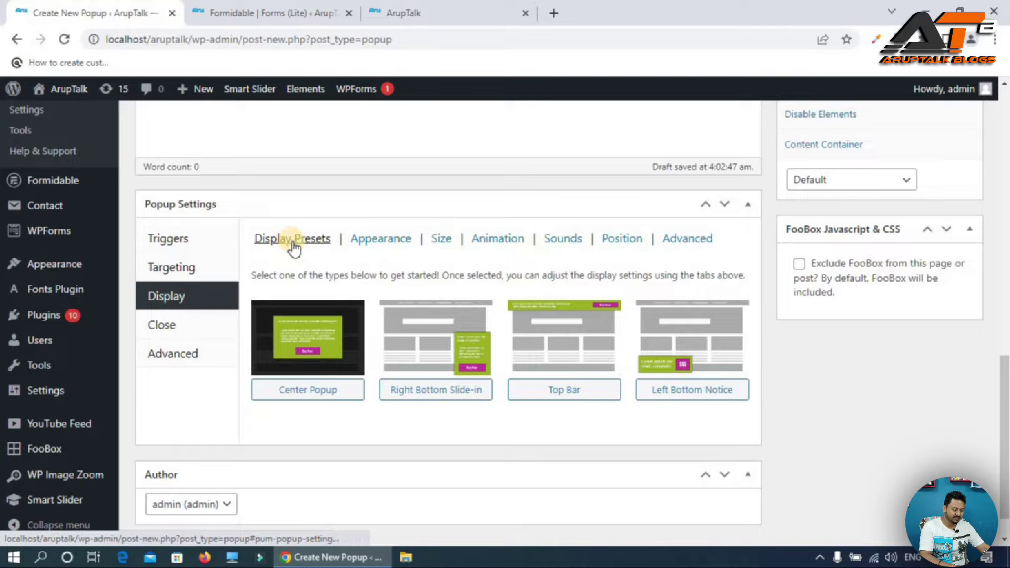
pyautogui.click(307, 403)
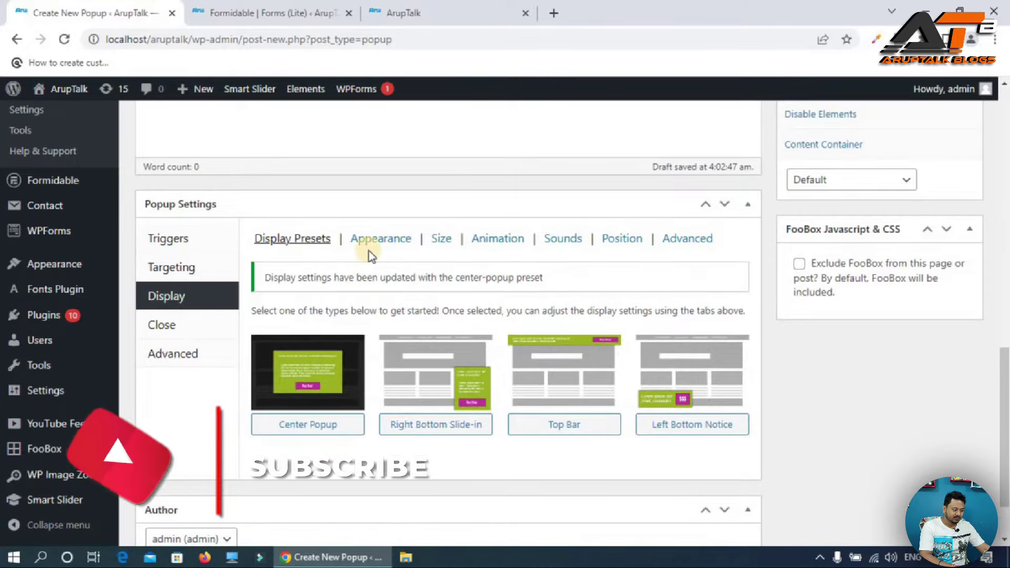
# Step: Set the popup's appearance theme to Light Box
pyautogui.click(381, 240)
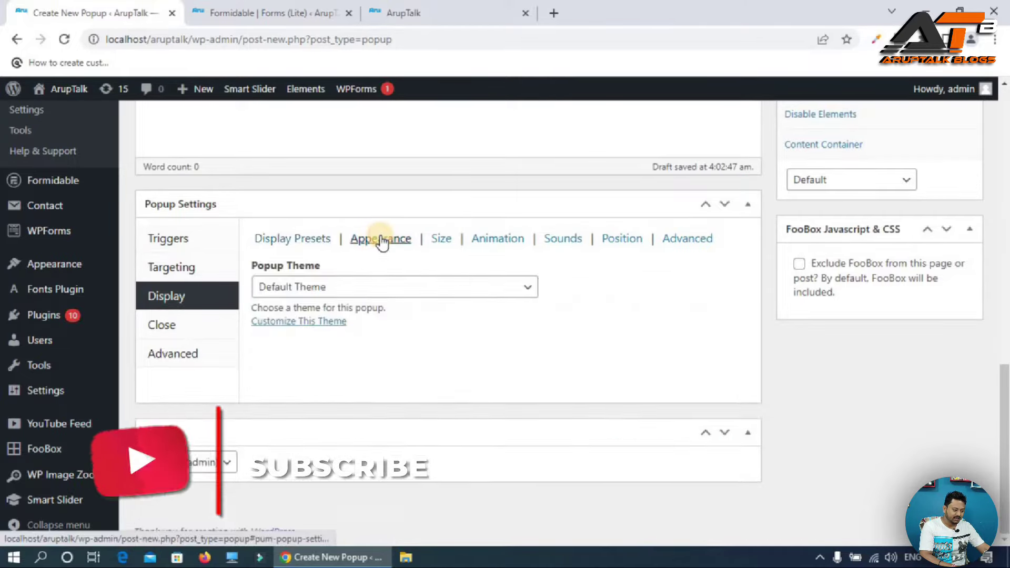
pyautogui.click(338, 288)
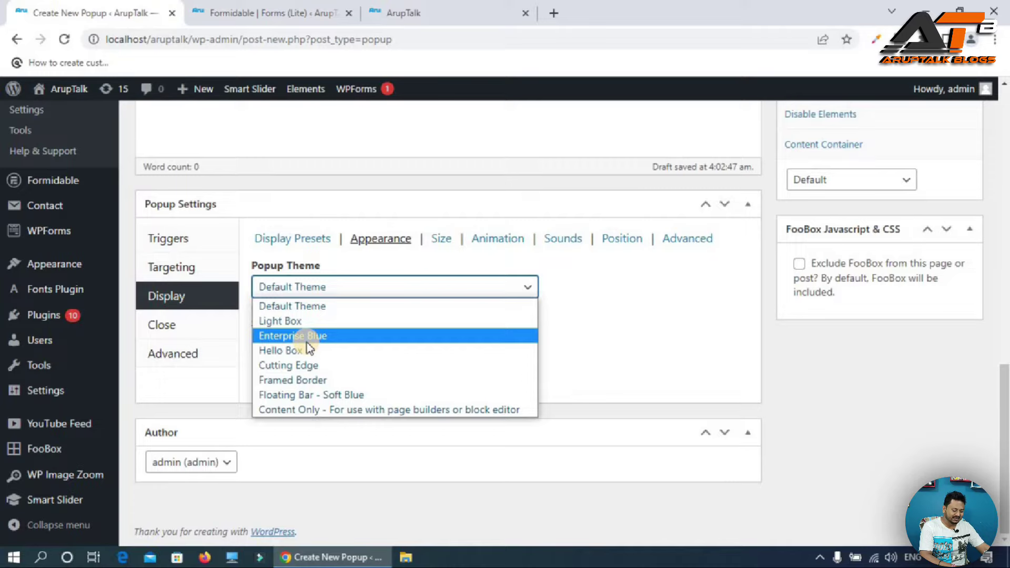
pyautogui.click(291, 322)
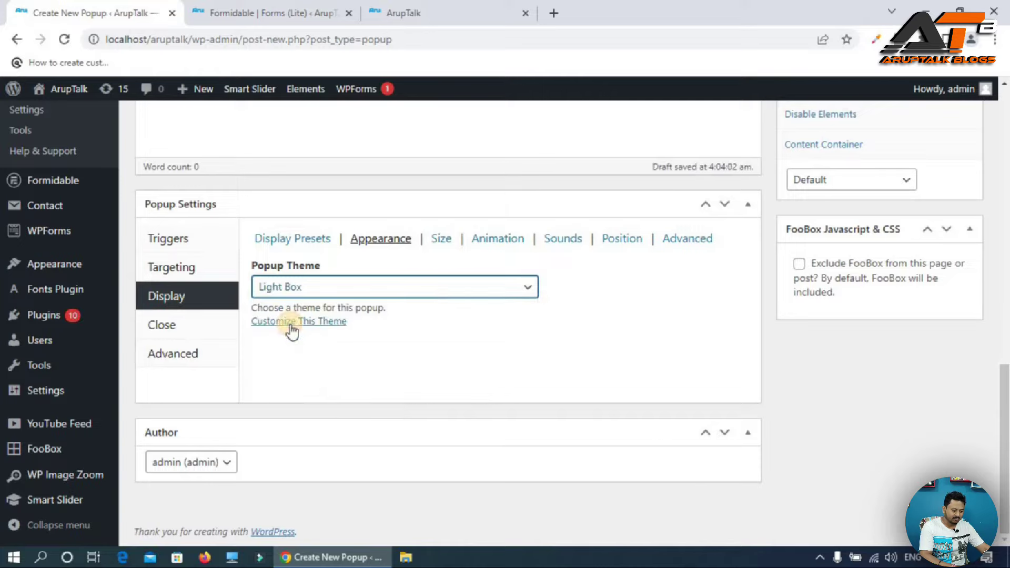
# Step: Examine the available popup size, animation type, opening sound and location options in the popup's display settings
pyautogui.click(441, 239)
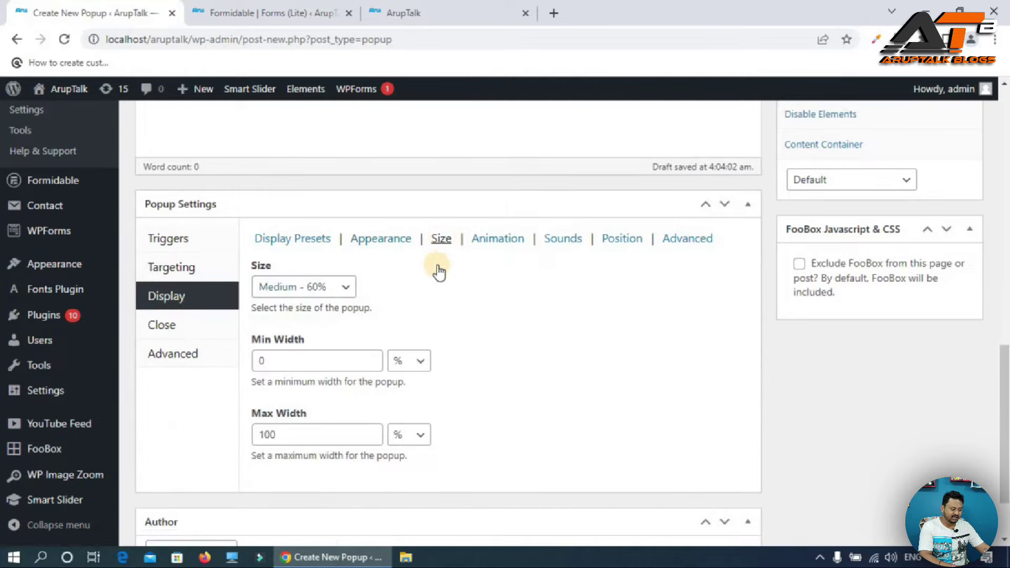
pyautogui.click(345, 288)
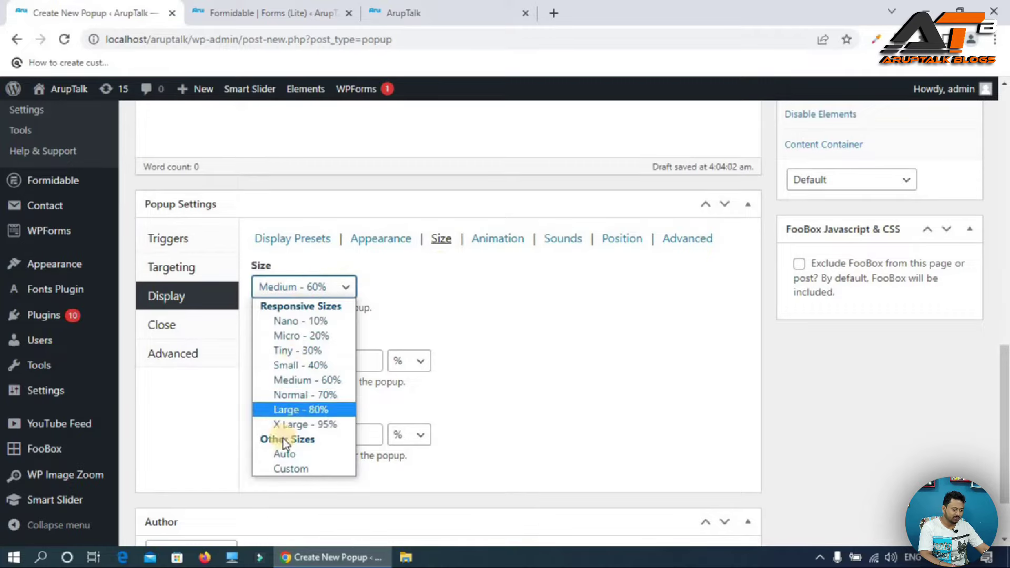
pyautogui.click(434, 304)
pyautogui.click(498, 240)
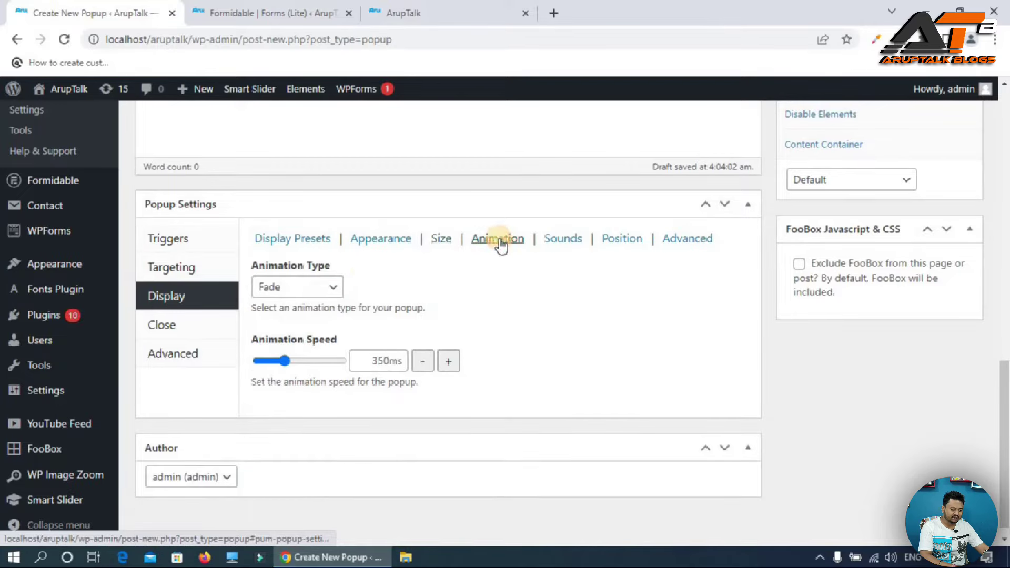
pyautogui.click(329, 287)
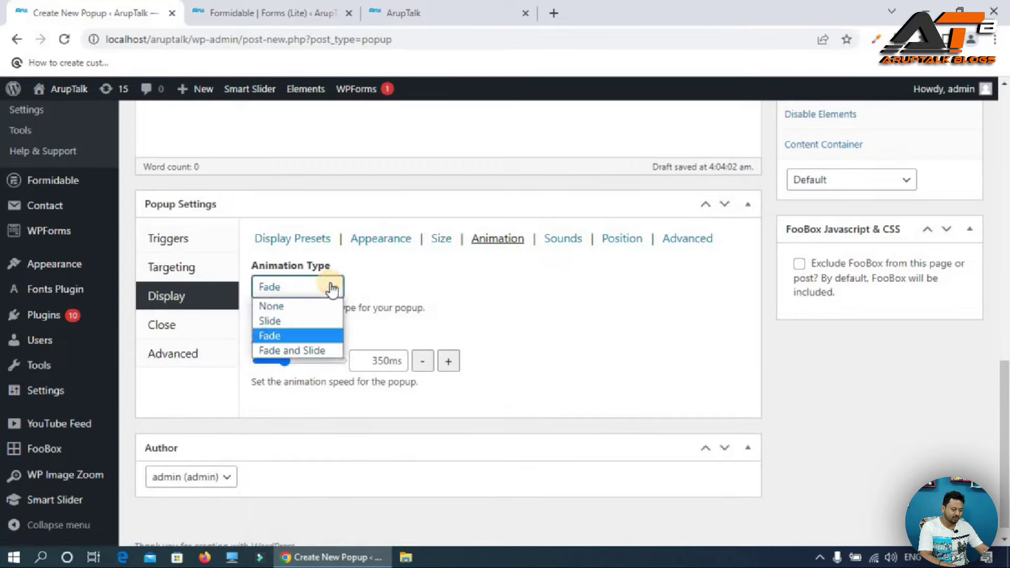
pyautogui.click(446, 294)
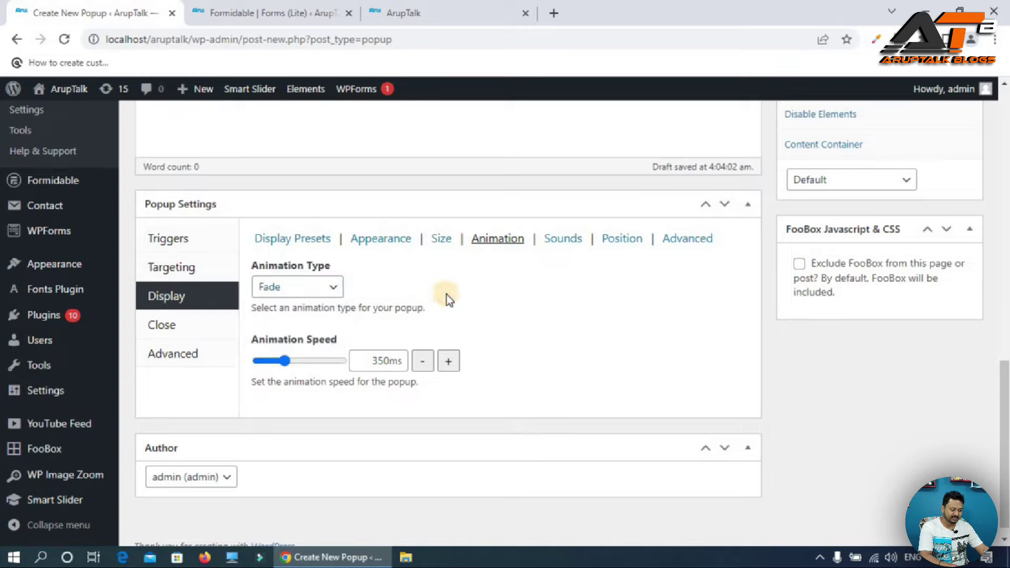
pyautogui.click(565, 242)
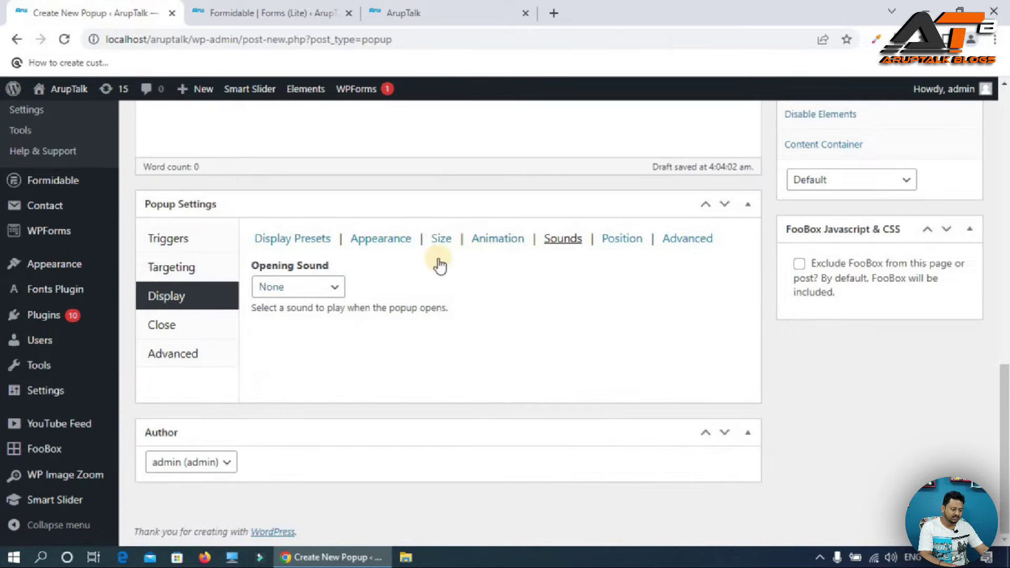
pyautogui.click(328, 289)
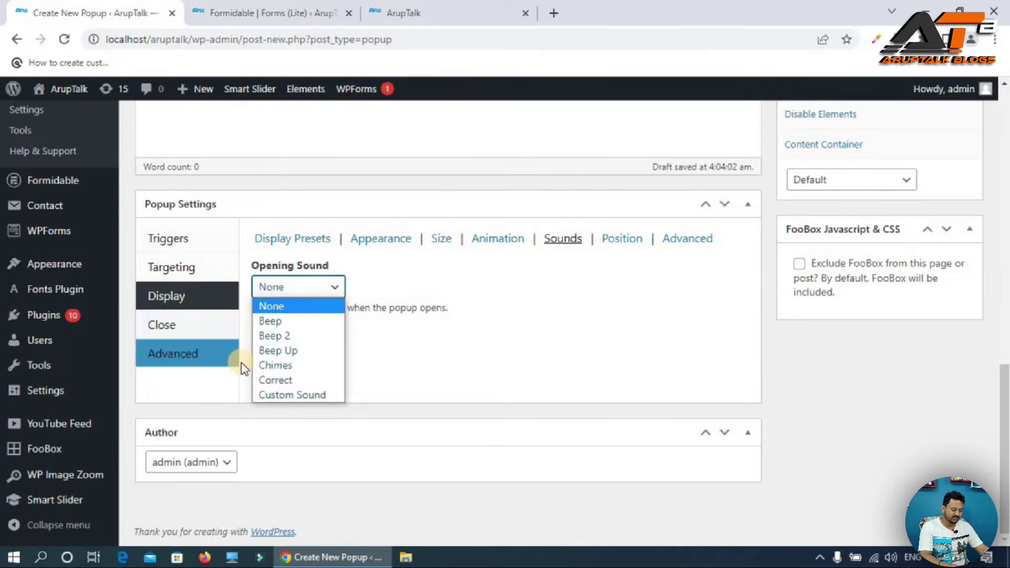
pyautogui.click(428, 371)
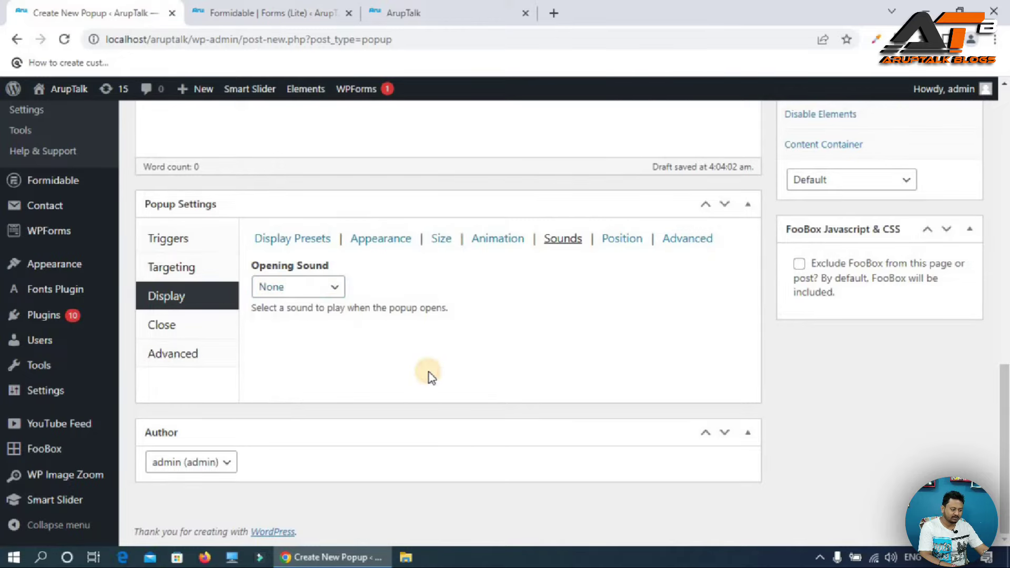
pyautogui.click(621, 239)
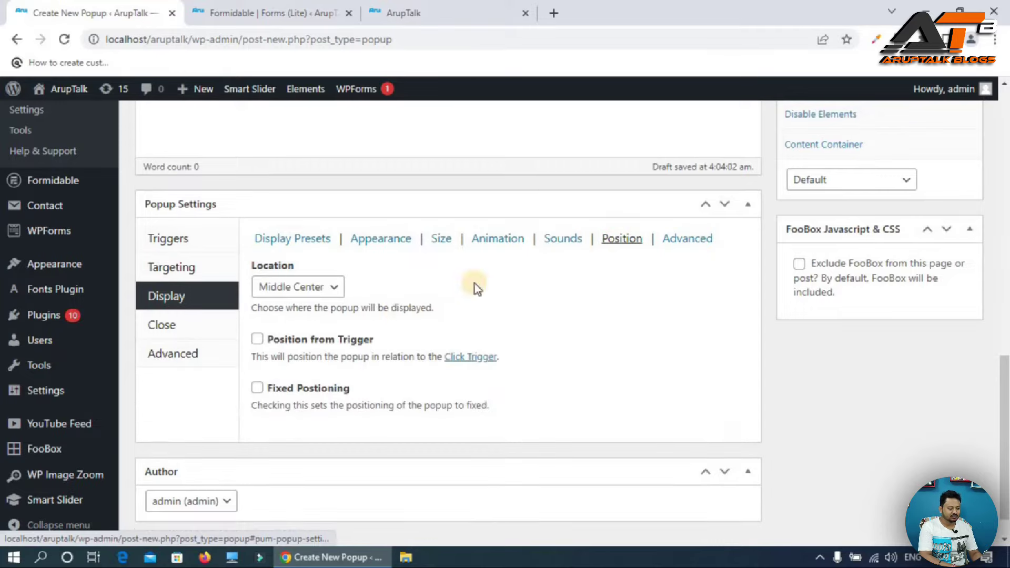
pyautogui.click(335, 286)
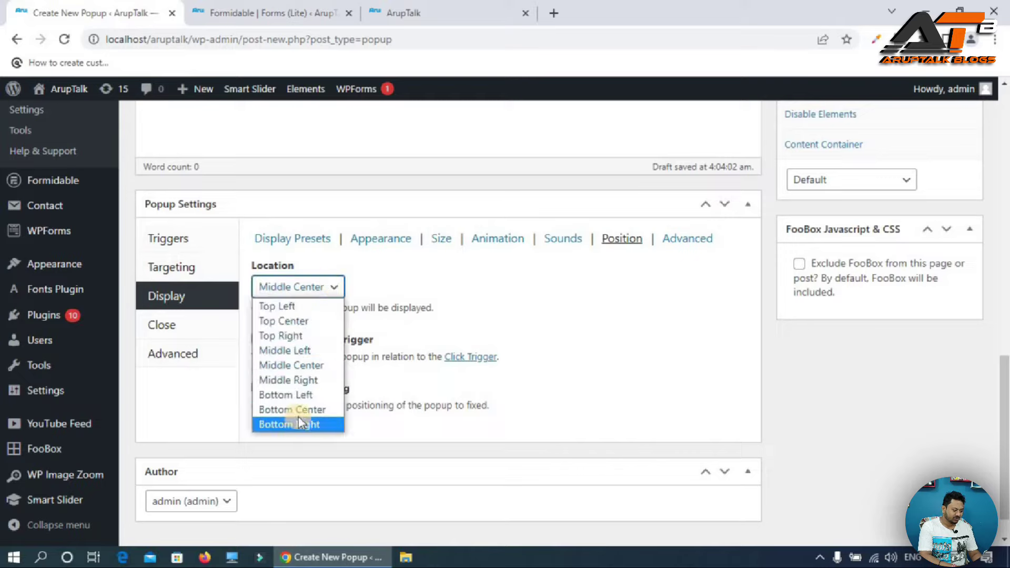
pyautogui.click(412, 291)
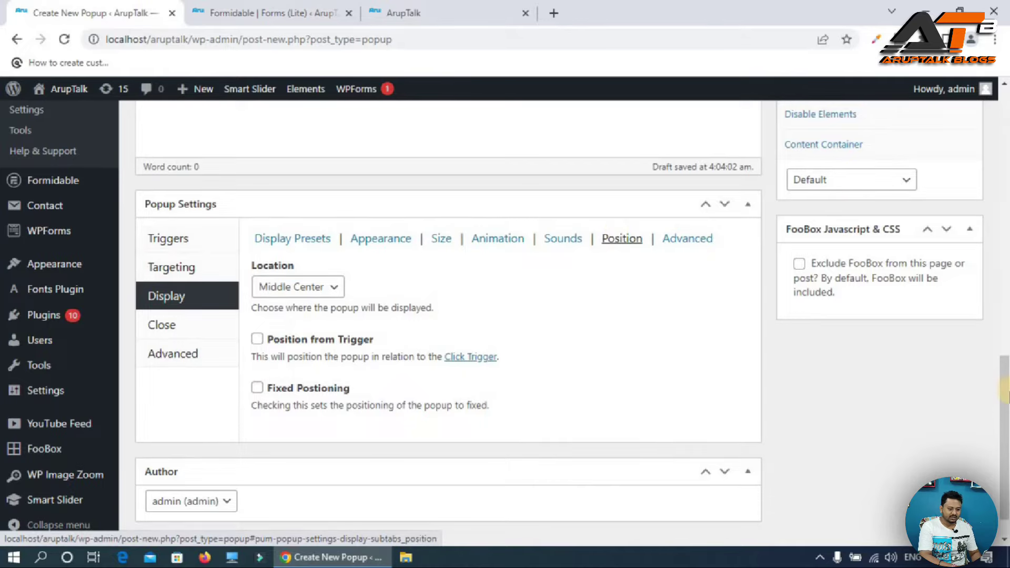
# Step: Publish the contact form popup and open the list of all popups
pyautogui.moveTo(1004, 392); pyautogui.dragTo(1002, 295)
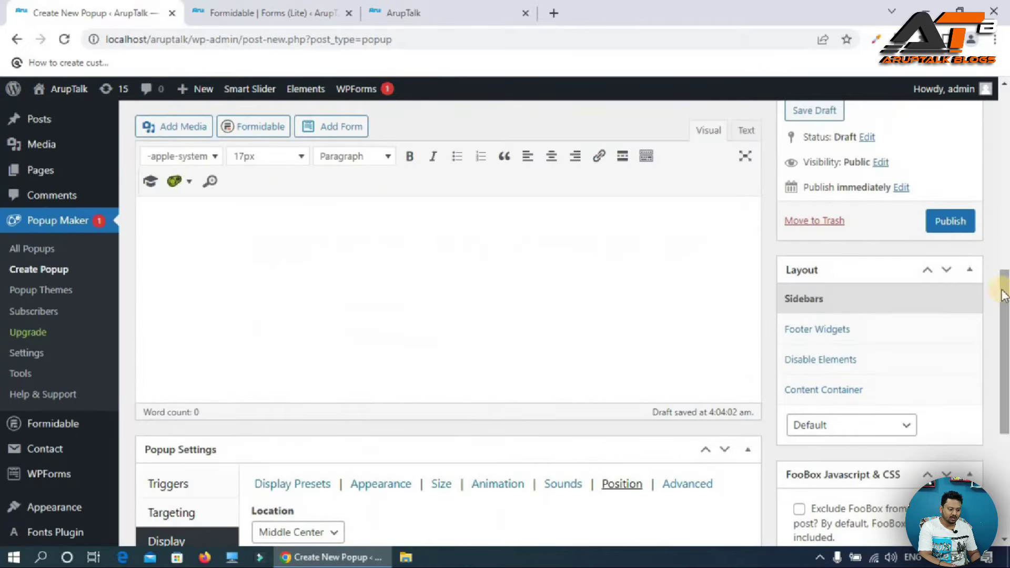
pyautogui.click(952, 222)
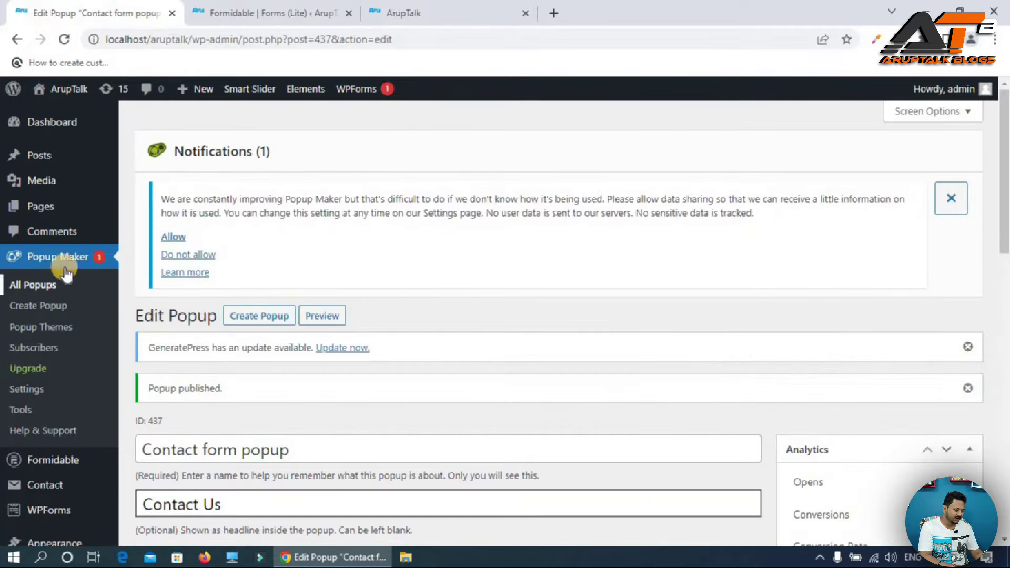
pyautogui.click(33, 289)
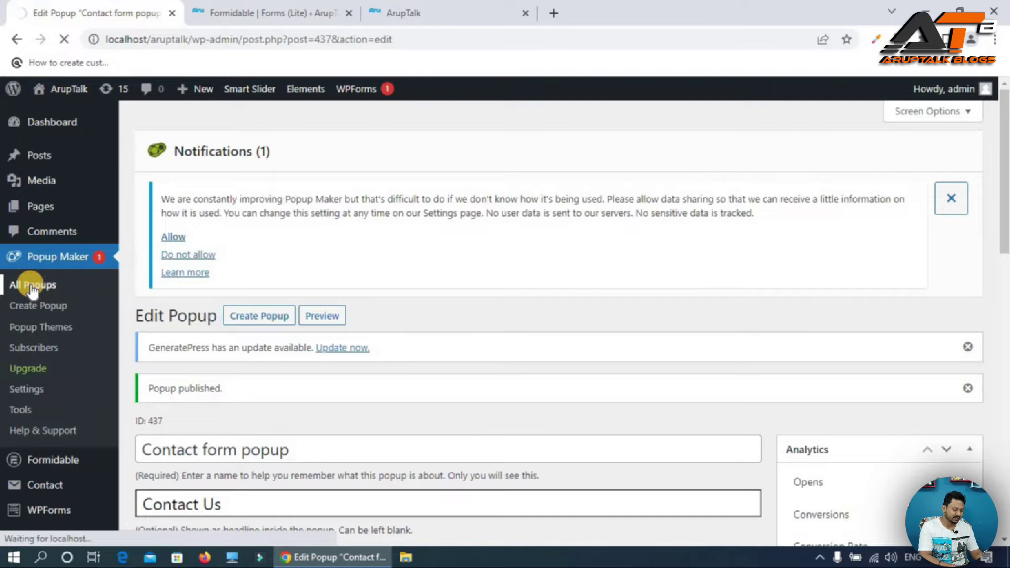
# Step: Locate the contact form popup's CSS class popmake-437 in the popup list and check the website's front page
pyautogui.moveTo(1004, 181); pyautogui.dragTo(1004, 326)
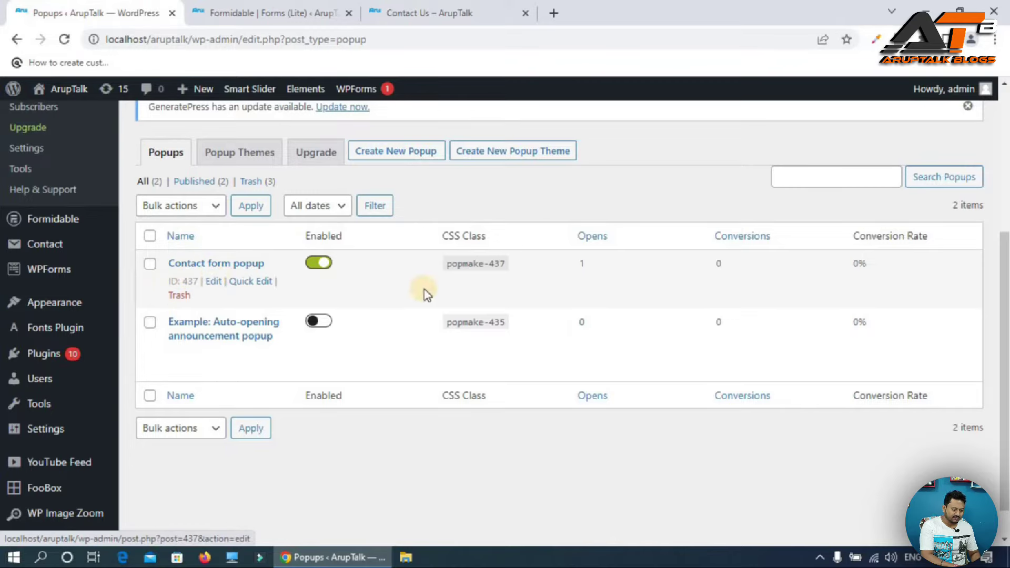
pyautogui.moveTo(459, 264); pyautogui.dragTo(504, 264)
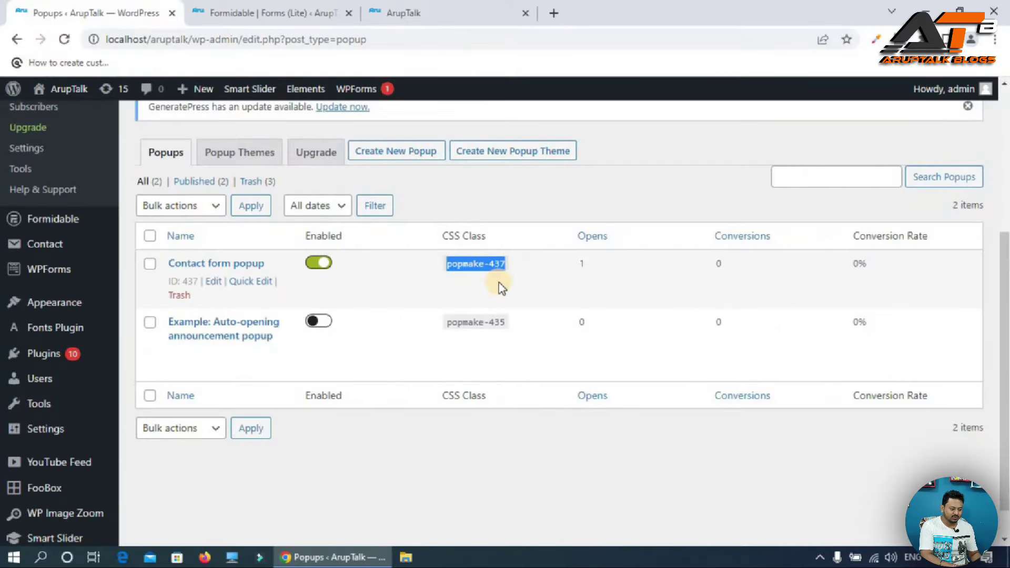
pyautogui.click(462, 10)
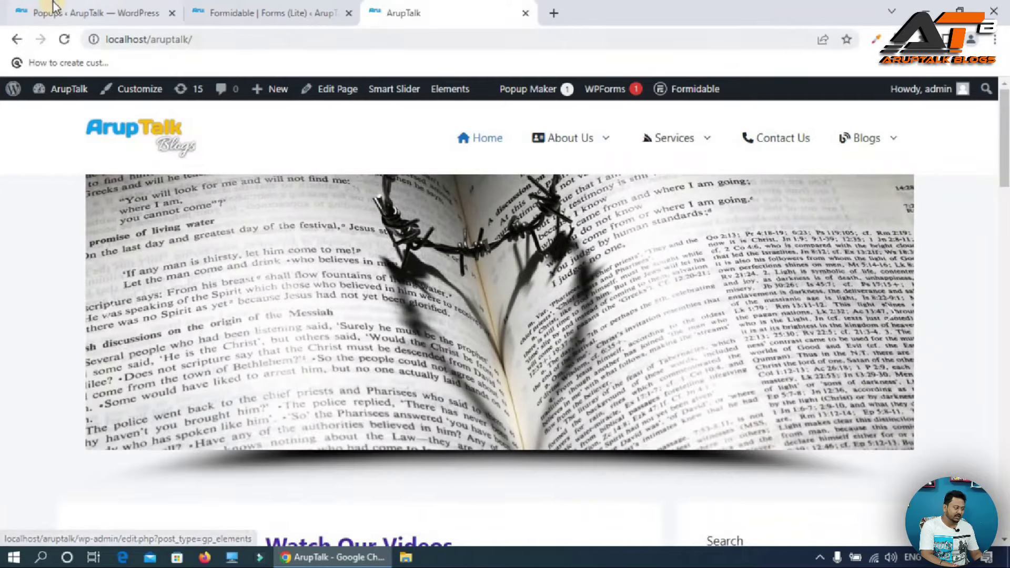
pyautogui.click(53, 7)
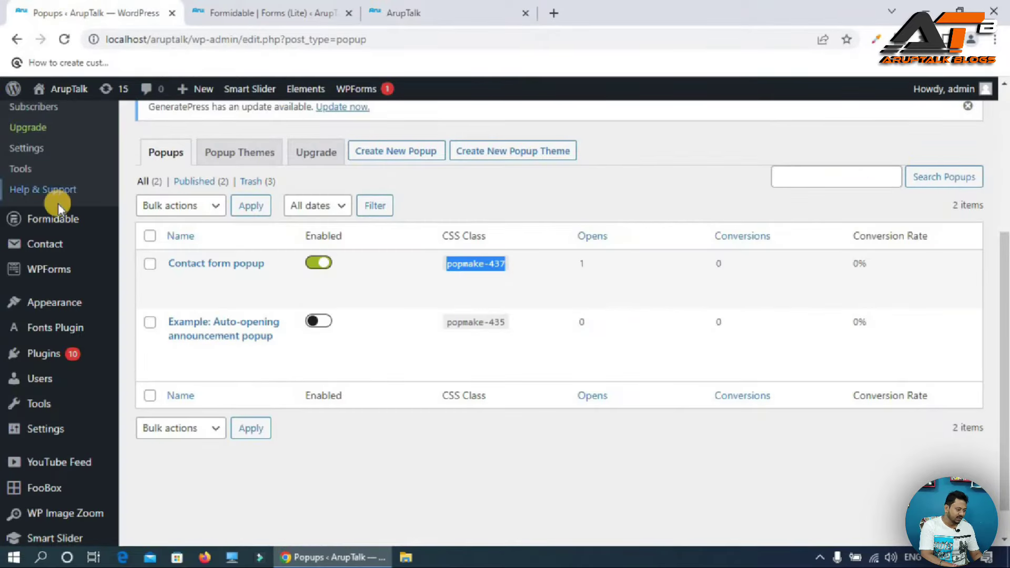
# Step: In the Header Menu, set the Contact Us item to trigger the Contact form popup and save the menu
pyautogui.scroll(-1, 1005, 384)
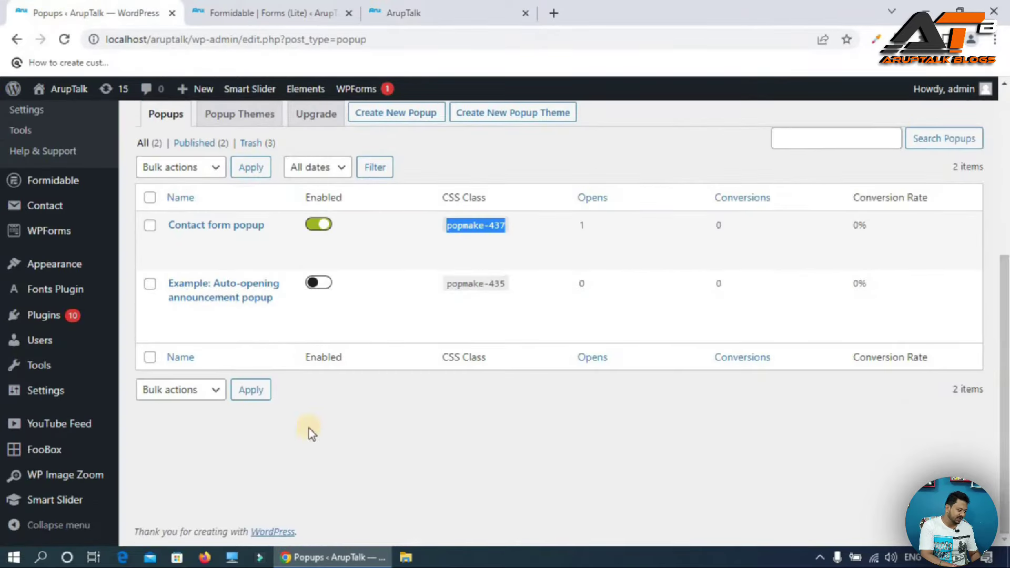
pyautogui.moveTo(79, 268)
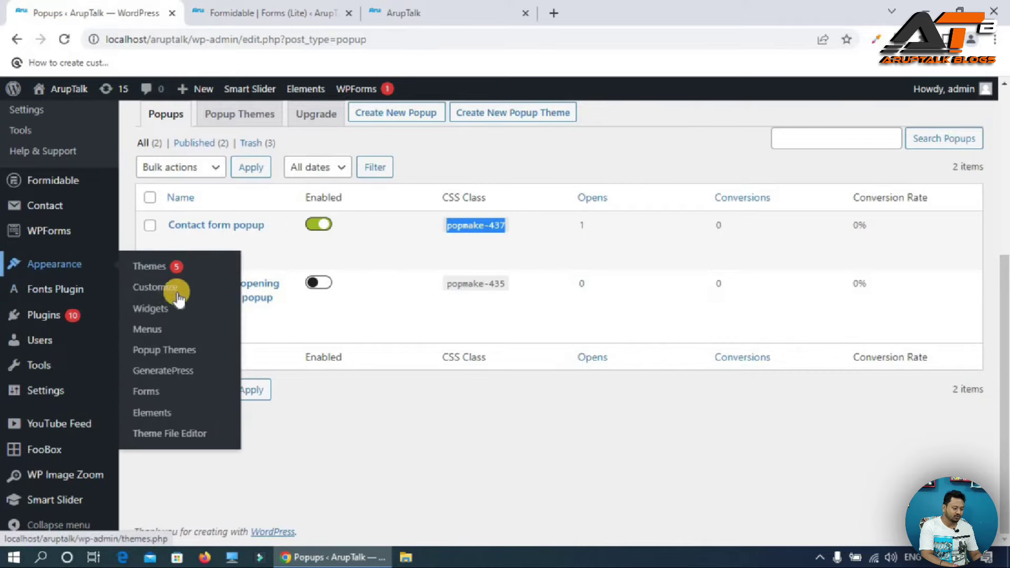
pyautogui.click(157, 329)
pyautogui.moveTo(1005, 294); pyautogui.dragTo(1004, 415)
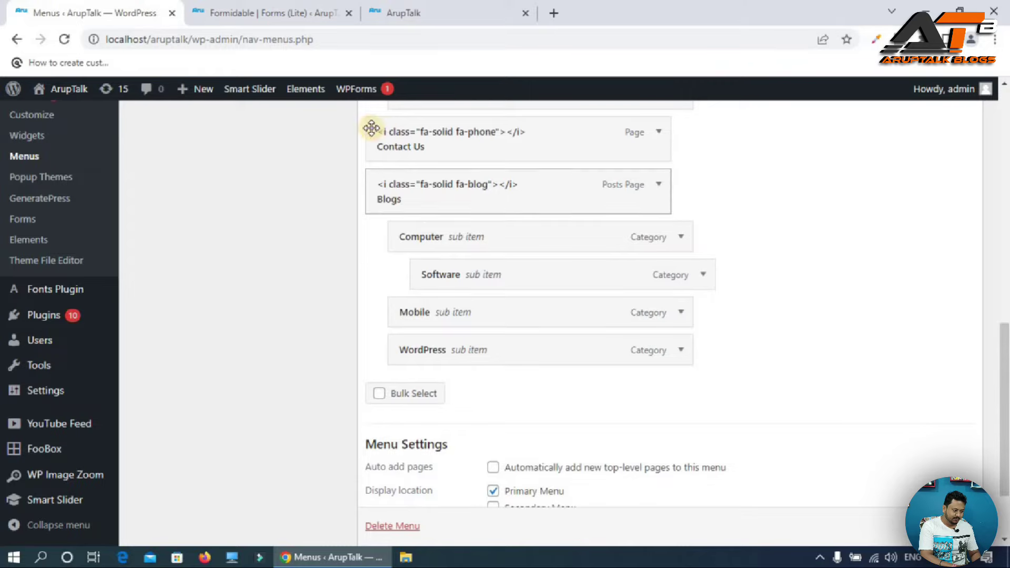
pyautogui.click(657, 133)
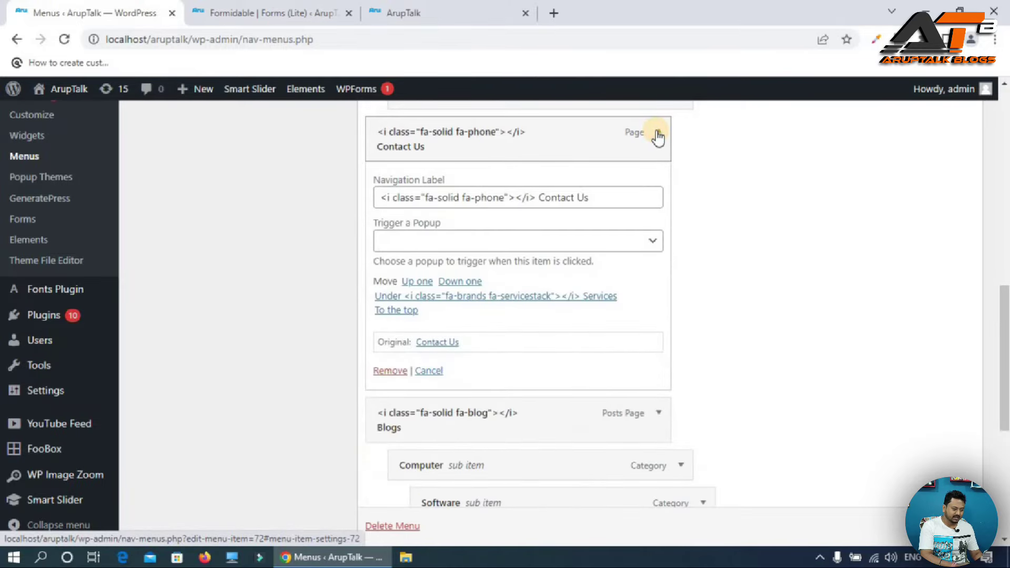
pyautogui.scroll(1, 505, 220)
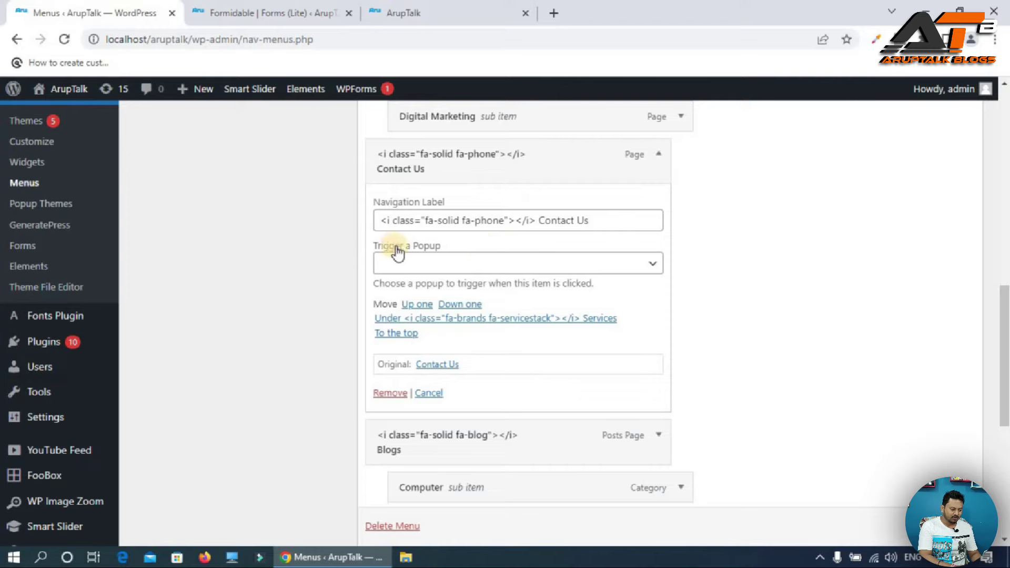
pyautogui.click(480, 264)
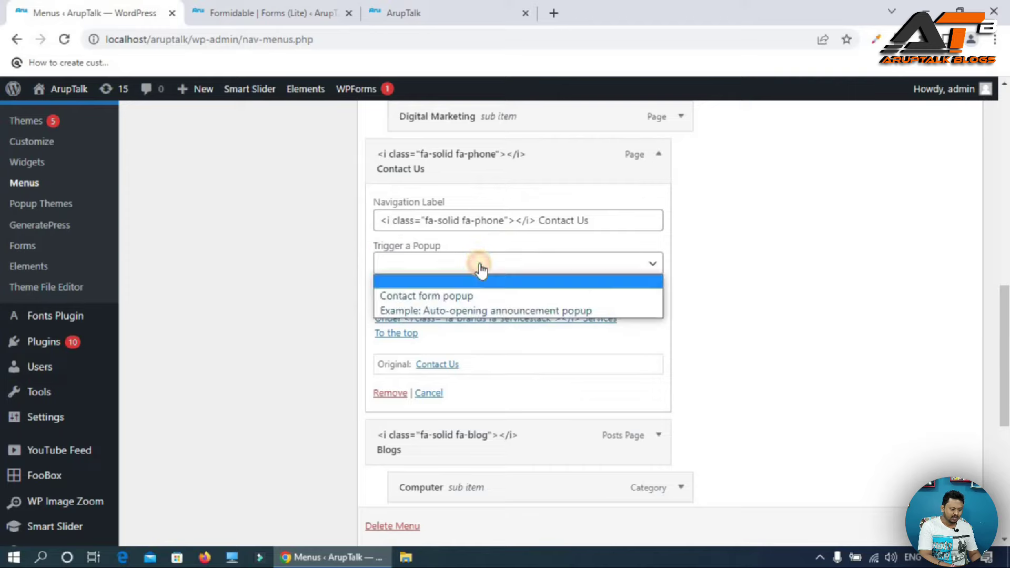
pyautogui.click(462, 298)
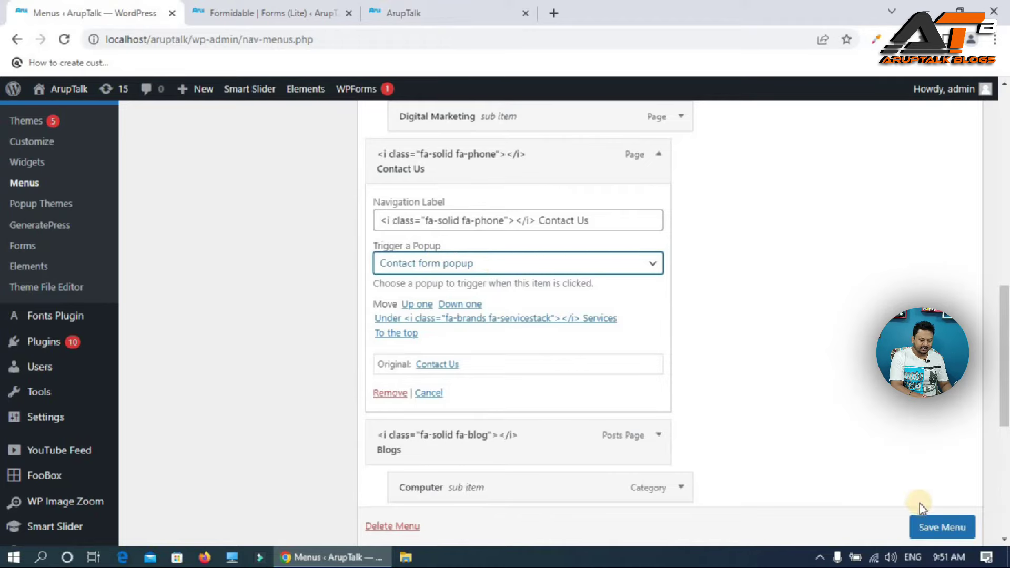
pyautogui.click(934, 526)
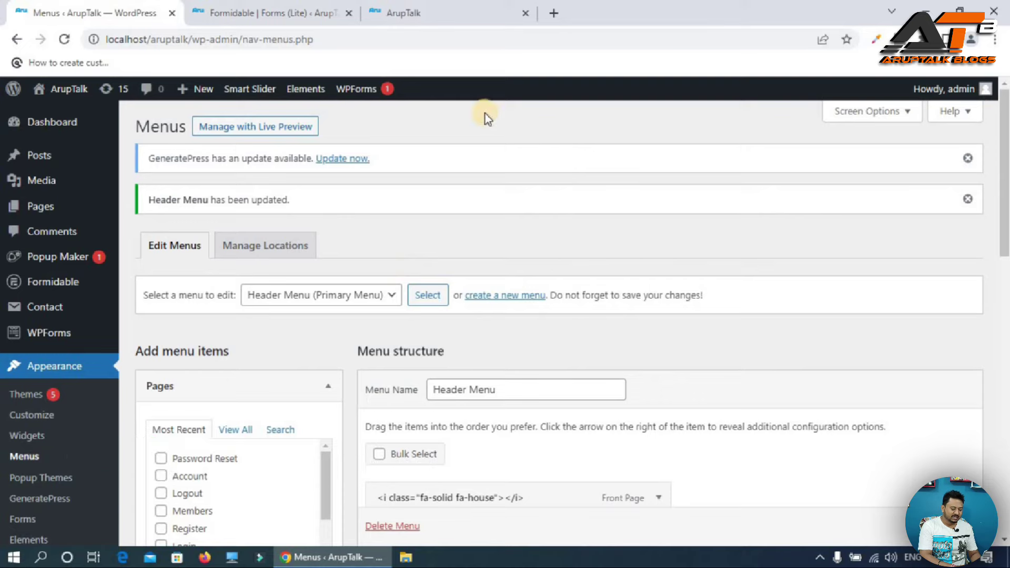
# Step: Test the Contact Us menu link on the website's front page and close the popup it opens
pyautogui.click(447, 7)
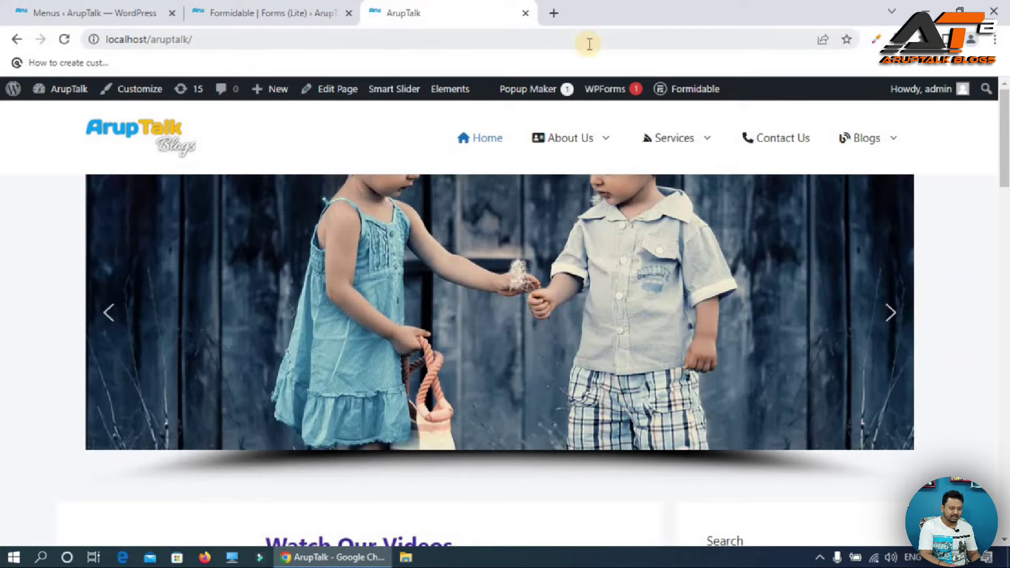
pyautogui.click(781, 140)
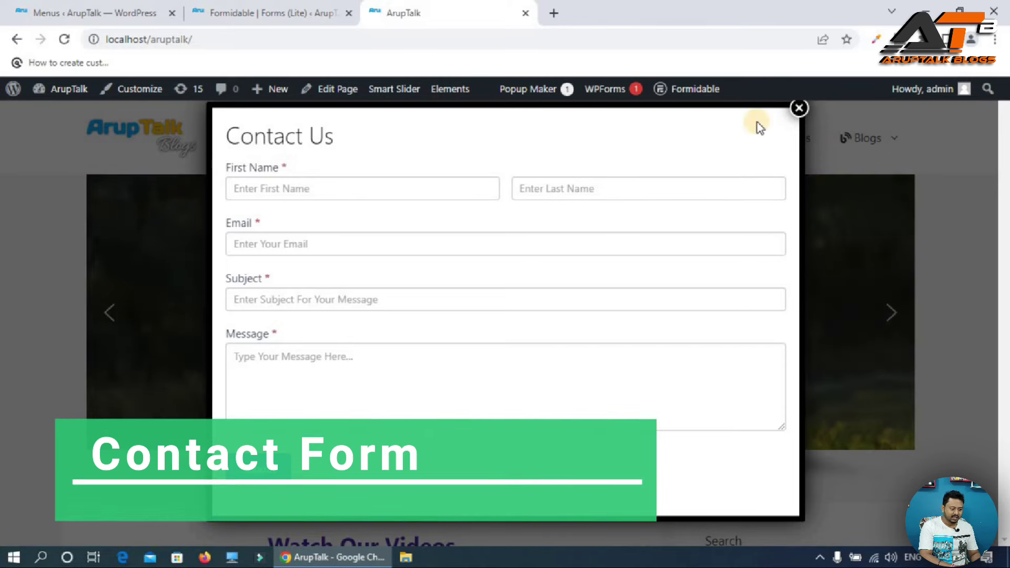
pyautogui.click(797, 109)
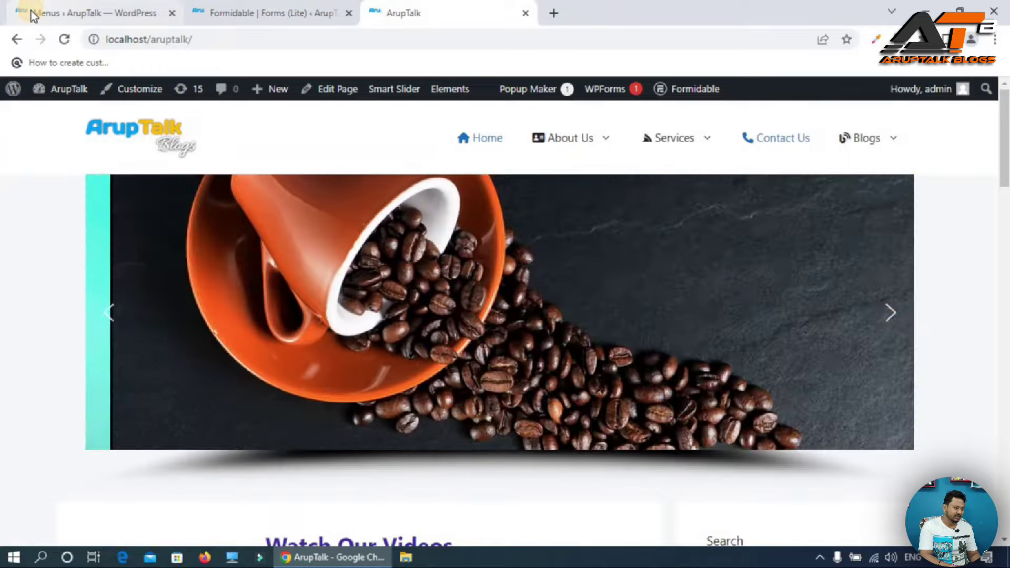
# Step: Return to the menu editor and clear the popup trigger of the Contact Us menu item
pyautogui.click(31, 10)
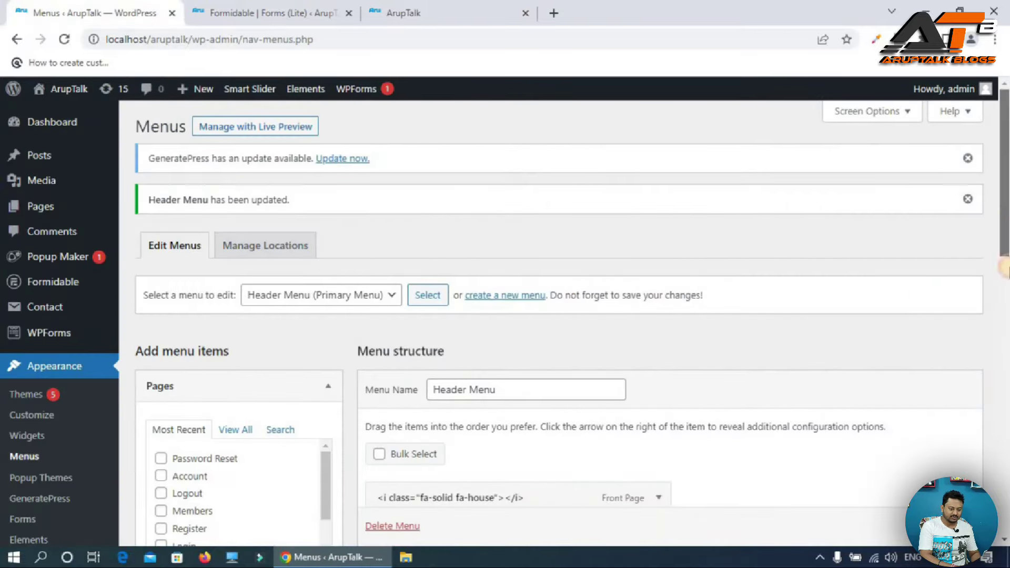
pyautogui.moveTo(1004, 213); pyautogui.dragTo(1004, 388)
pyautogui.click(661, 310)
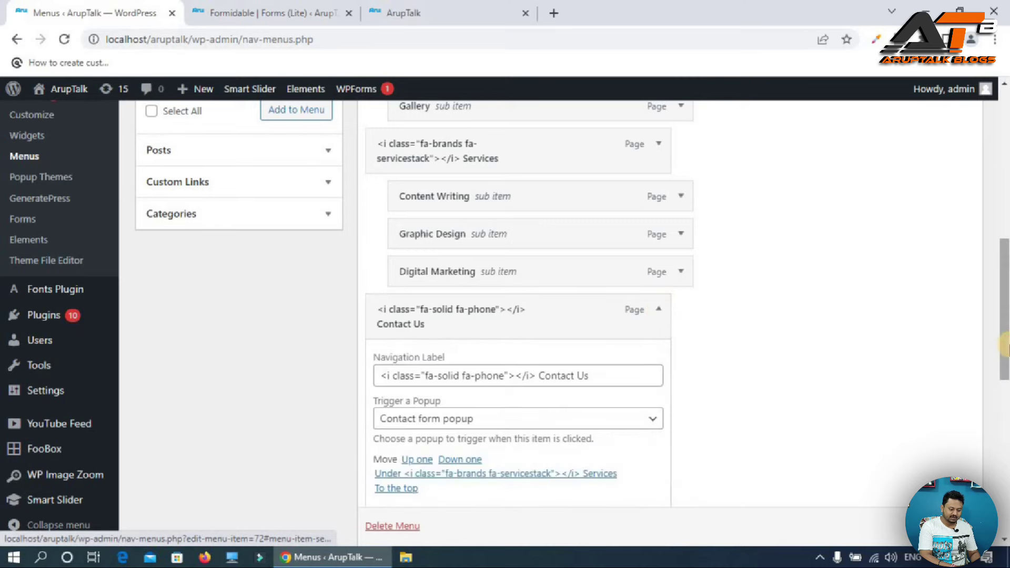
pyautogui.scroll(-4, 583, 306)
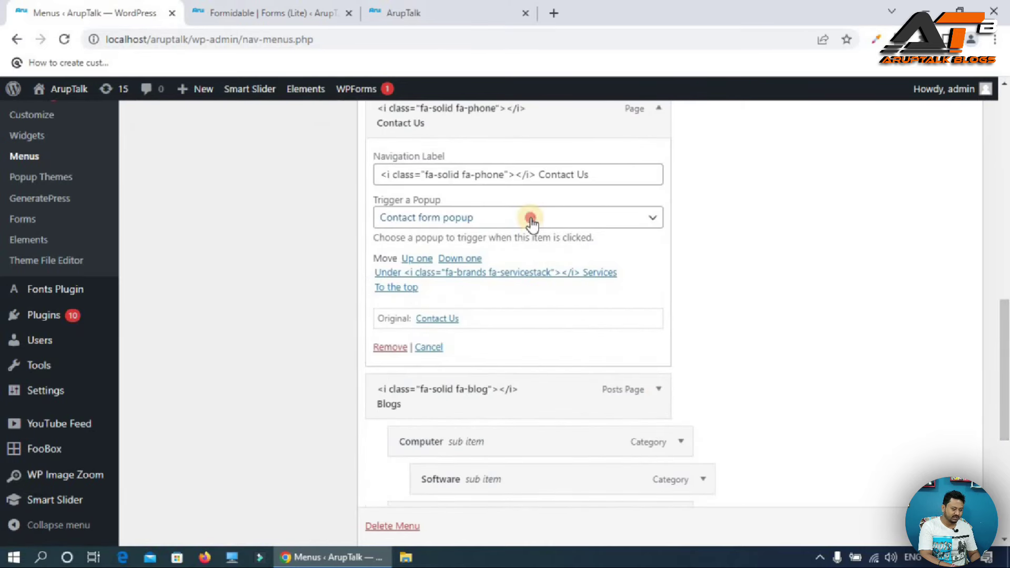
pyautogui.click(531, 222)
pyautogui.click(442, 235)
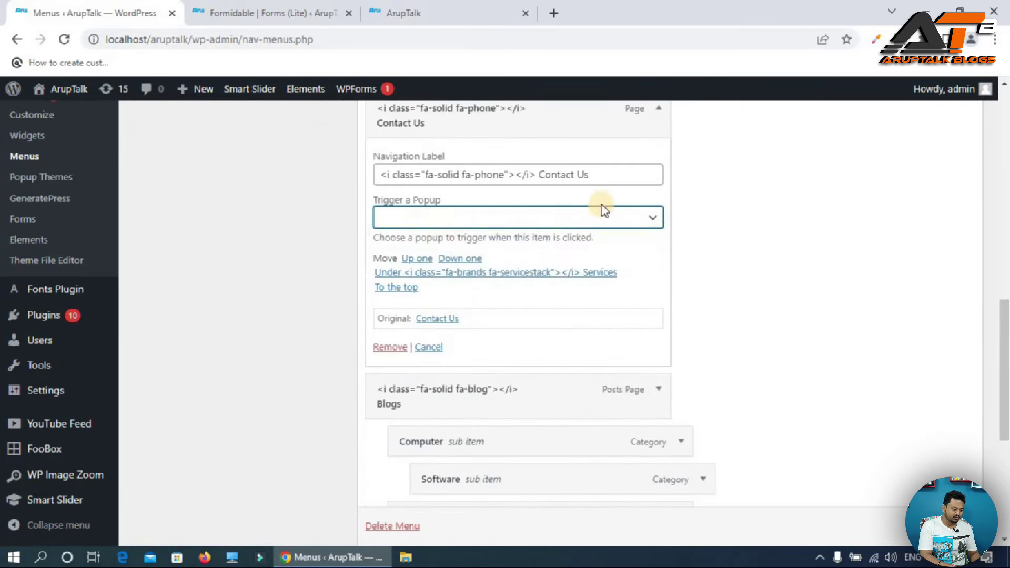
# Step: Insert the opening tag <div class="popmake-437"> before the phone icon markup in the Contact Us item's navigation label
pyautogui.click(374, 174)
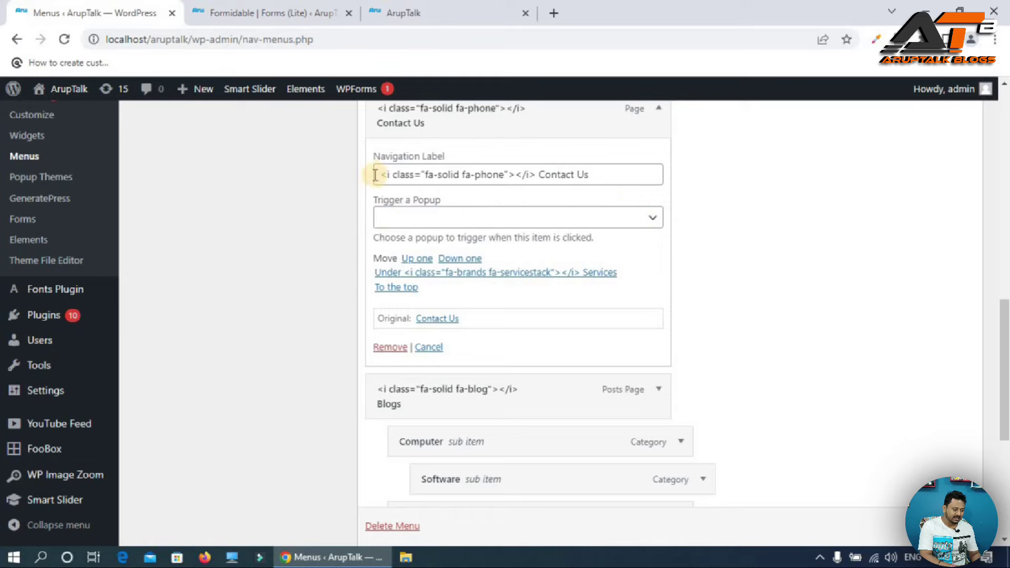
pyautogui.click(380, 175)
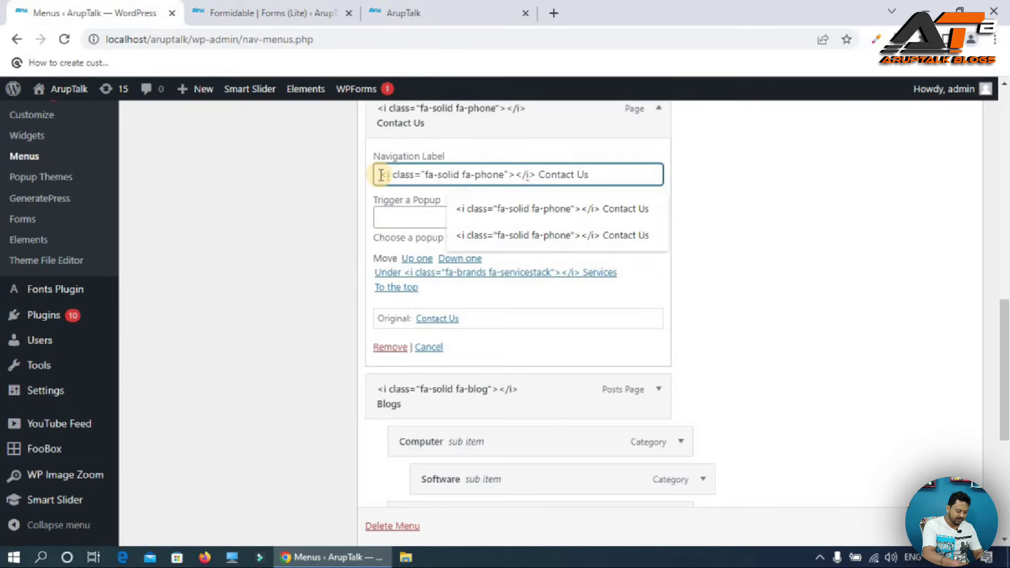
pyautogui.write('<div')
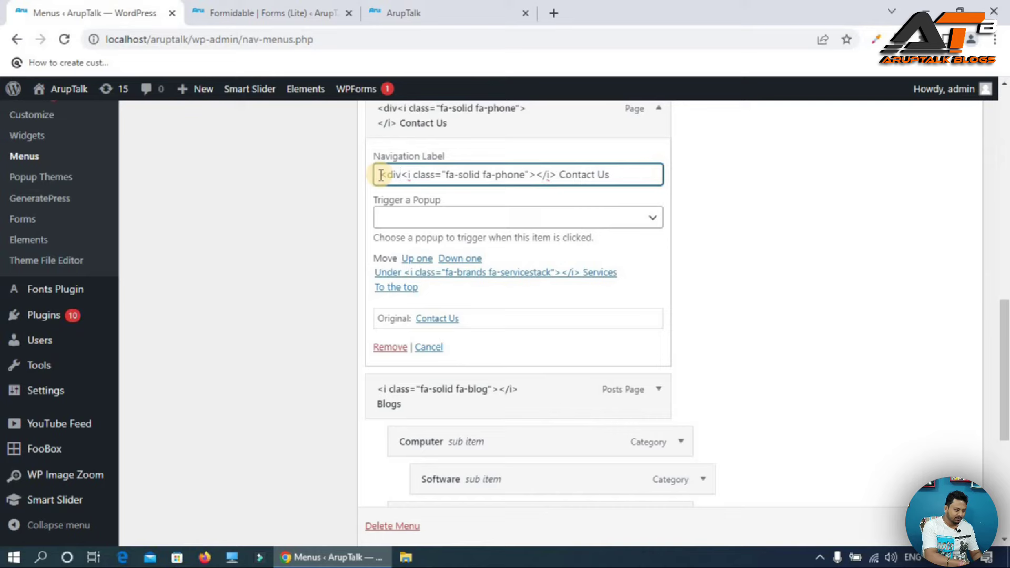
pyautogui.write(' class')
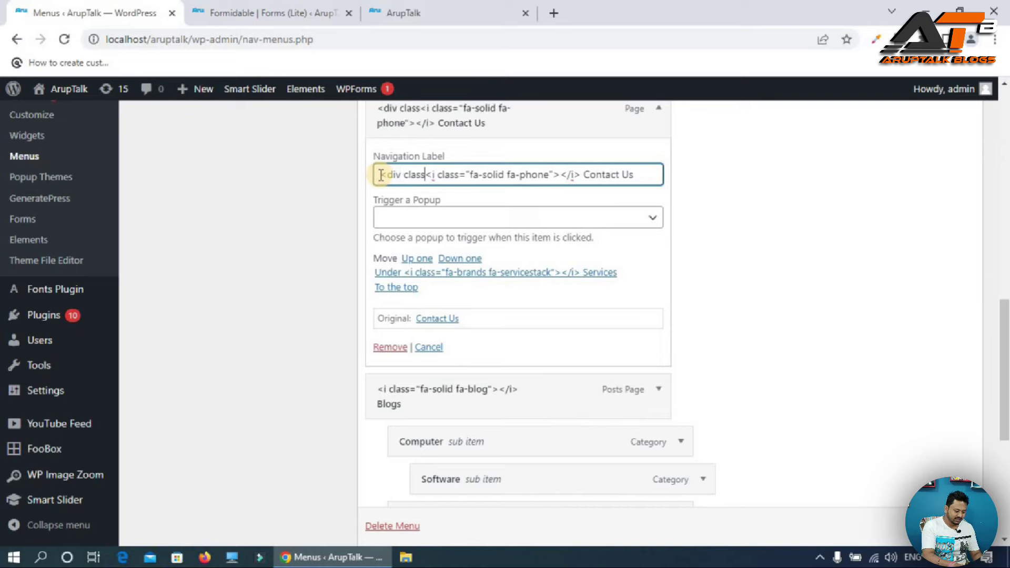
pyautogui.write('="')
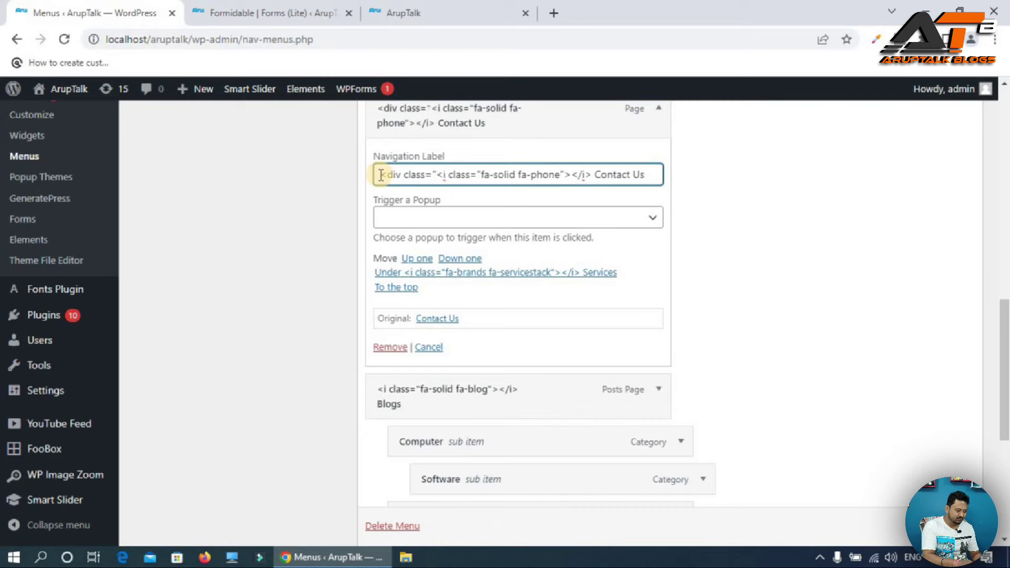
pyautogui.write('popmake-437')
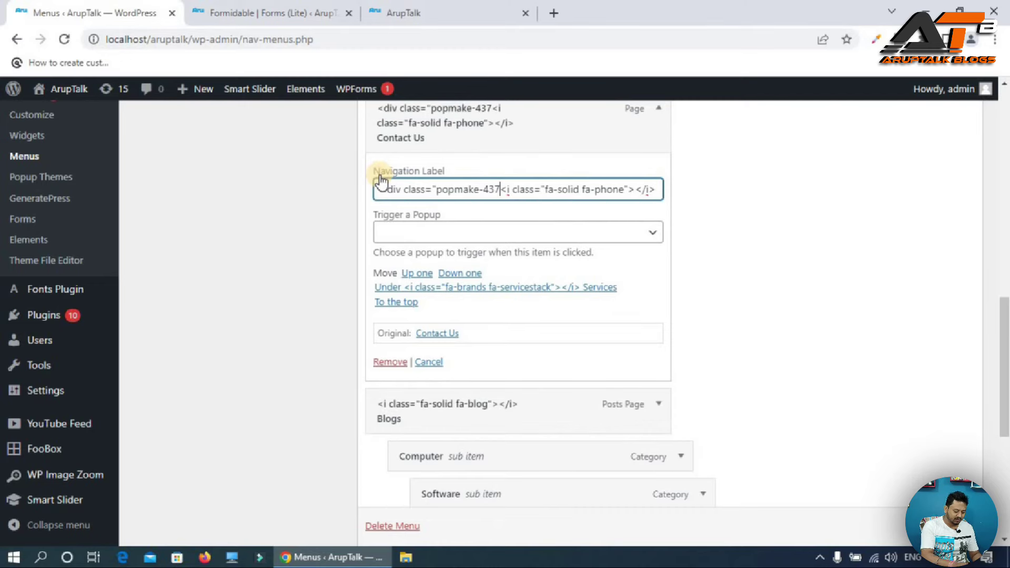
pyautogui.write('"')
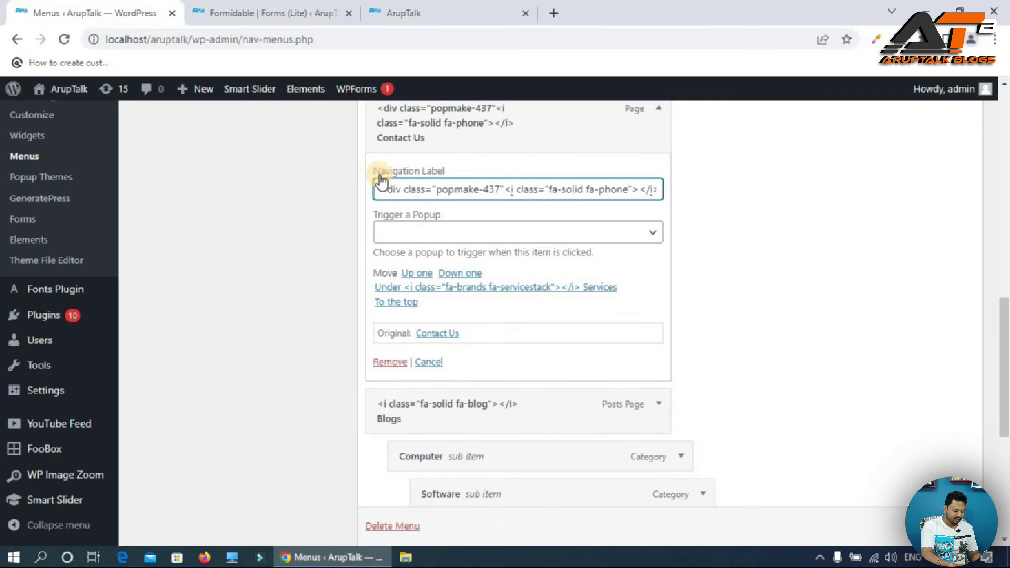
pyautogui.write('>')
# Step: Place the text cursor at the end of the Contact Us navigation label, after the words Contact Us
pyautogui.press('Right')
pyautogui.press('Right')
pyautogui.press('Right')
pyautogui.press('Right')
pyautogui.press('Right')
pyautogui.press('Right')
pyautogui.press('Right')
pyautogui.press('Right')
pyautogui.press('Right')
pyautogui.press('Right')
pyautogui.press('Right')
pyautogui.press('Right')
pyautogui.press('Right')
pyautogui.press('Right')
pyautogui.press('Right')
pyautogui.press('Right')
pyautogui.press('Right')
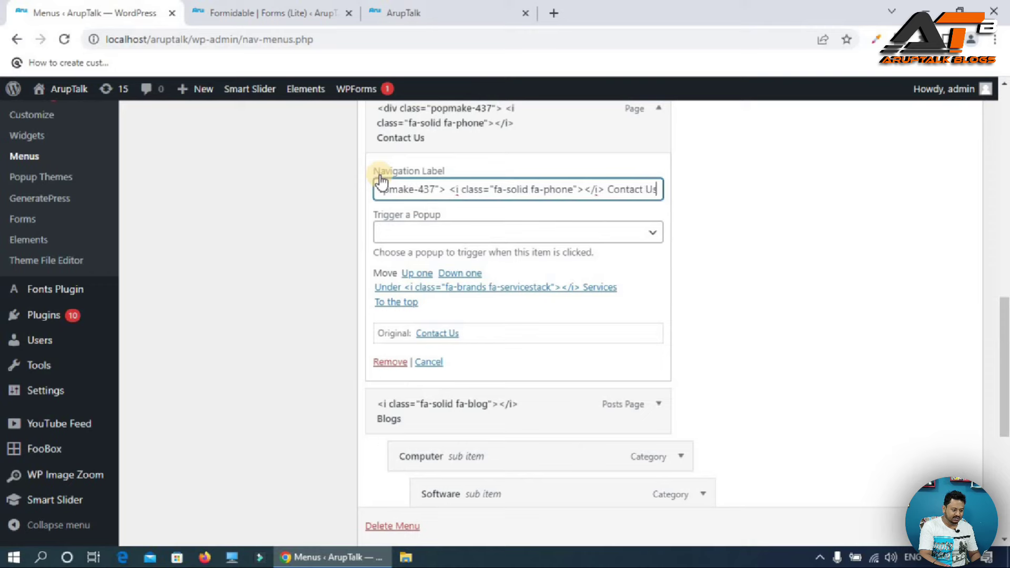